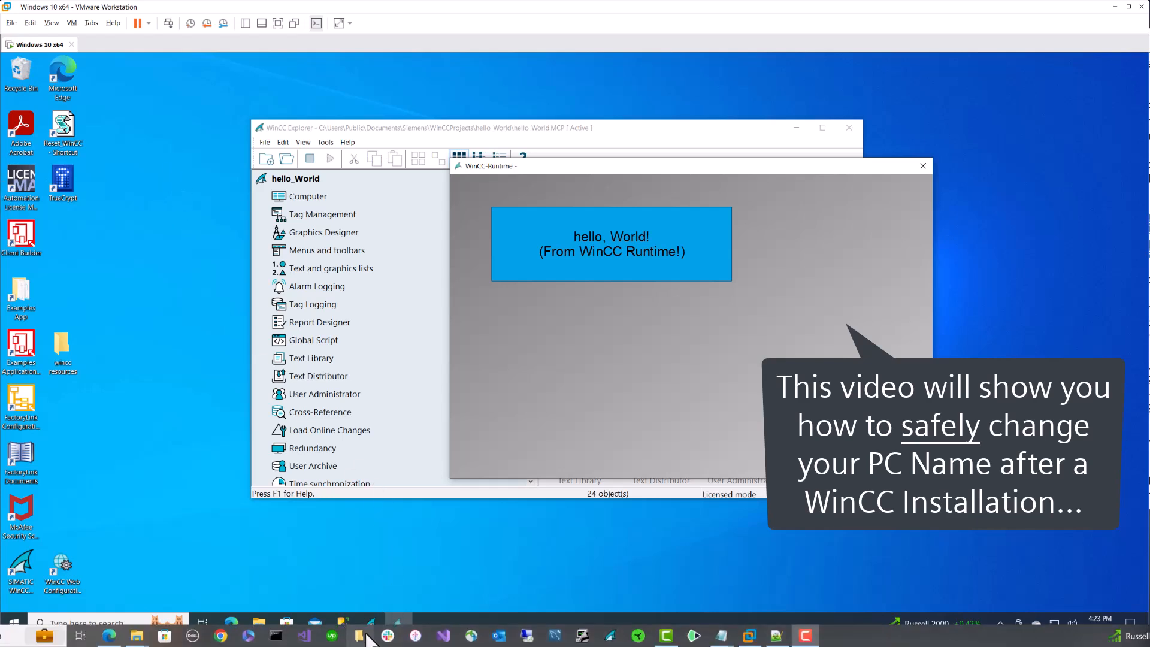
Step: Open the system properties of This PC in the virtual machine and examine the device name
left_click(370, 624)
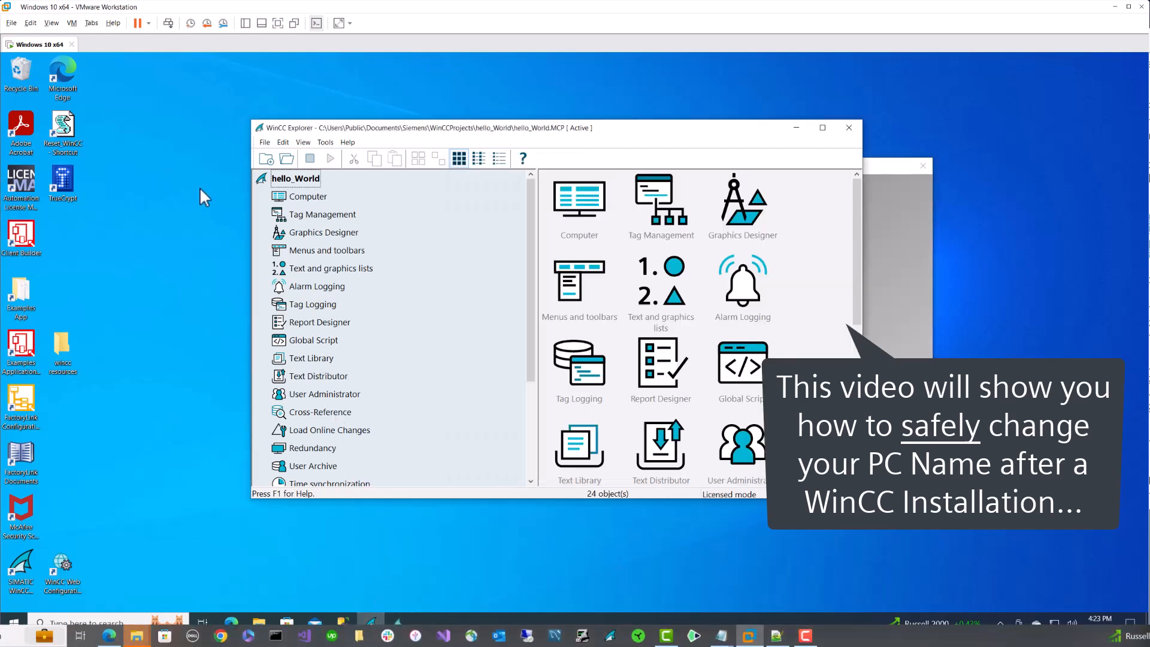
left_click(171, 503)
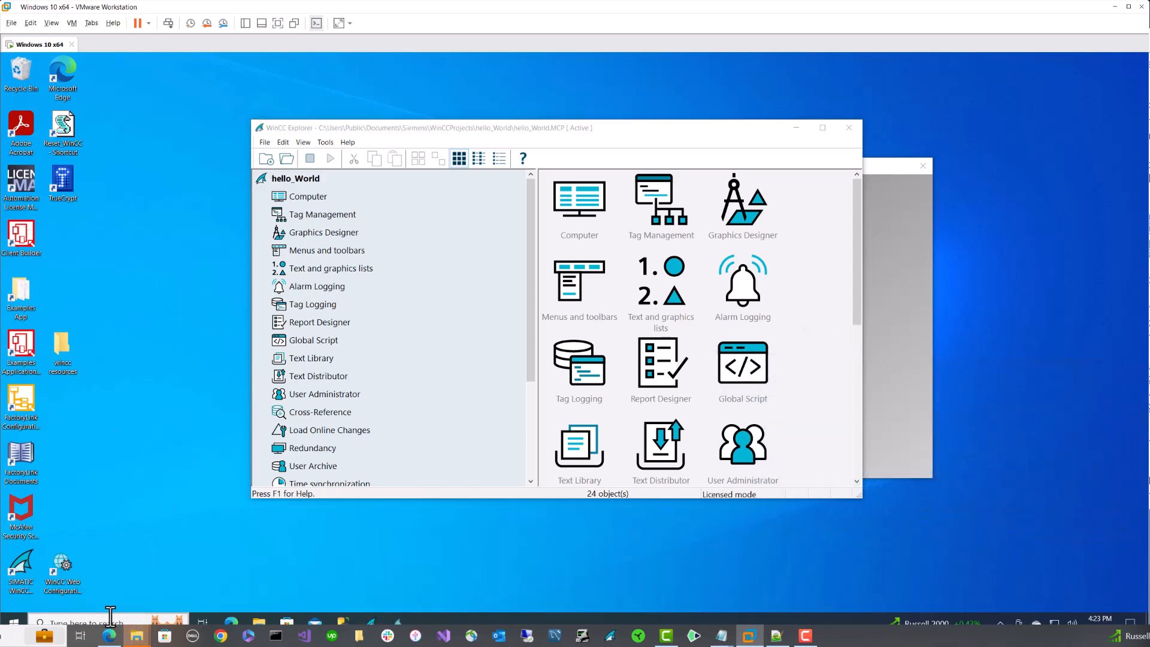
left_click(110, 617)
type("th")
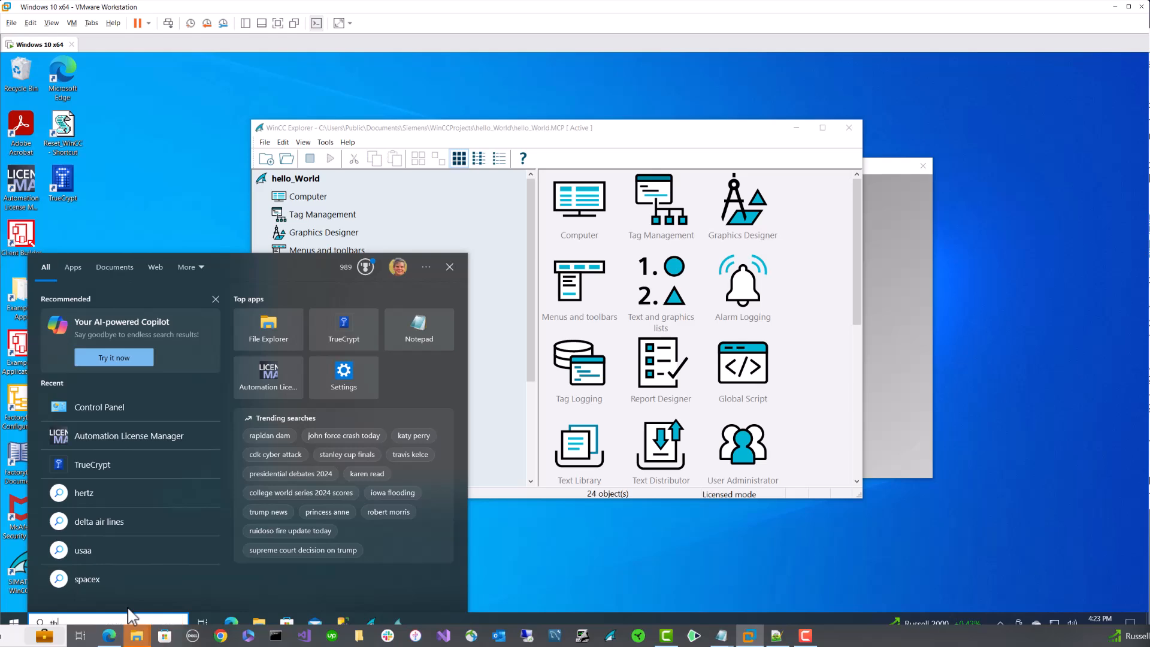
type("is pc")
right_click(67, 323)
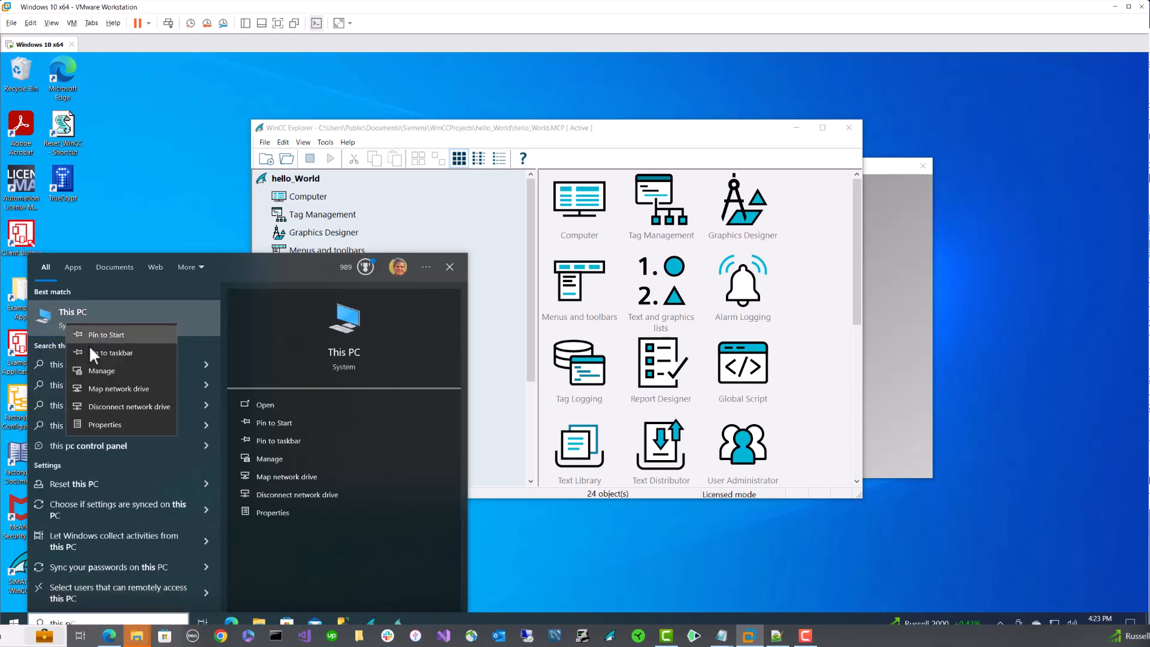
left_click(108, 422)
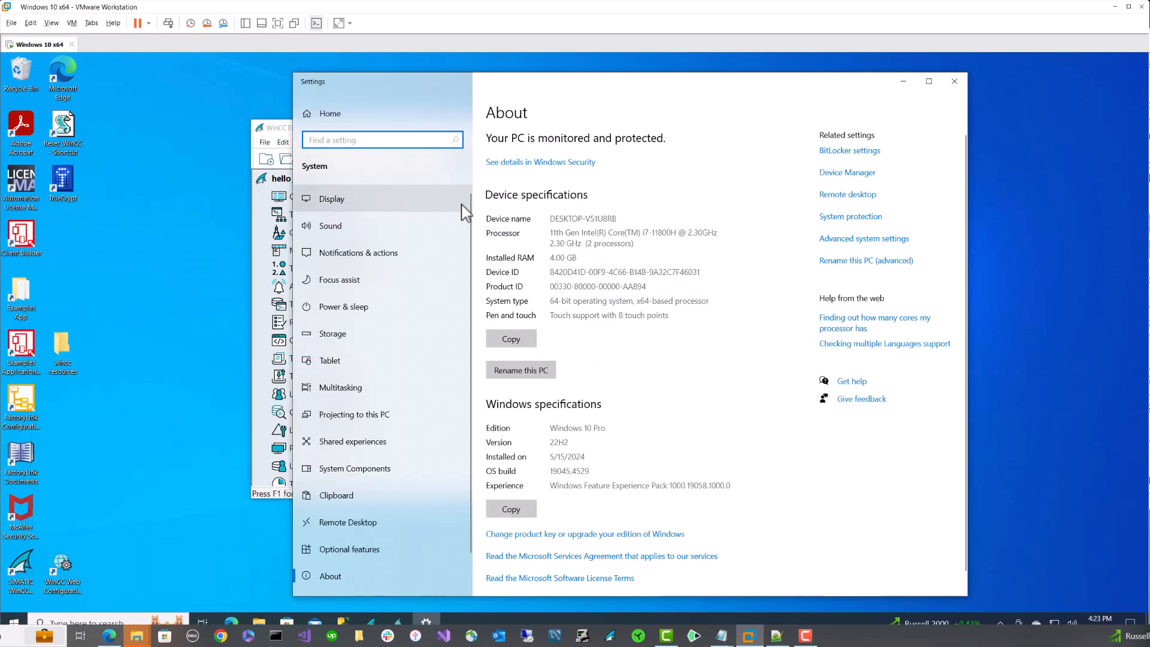
left_click_drag(547, 220, 623, 222)
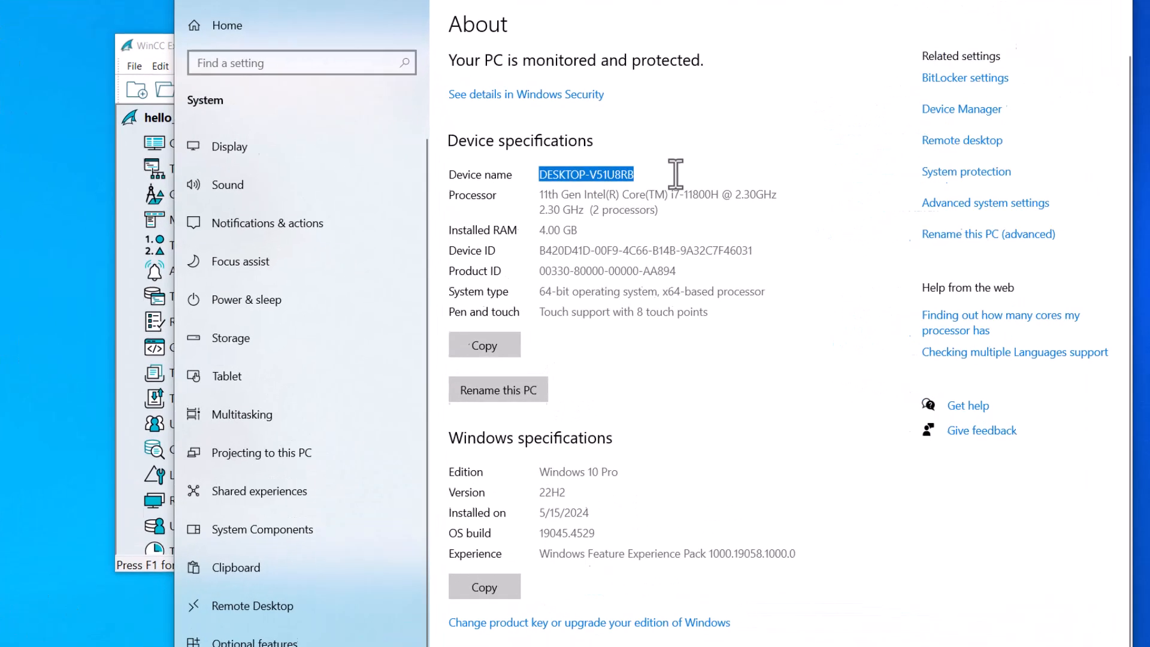
left_click(645, 220)
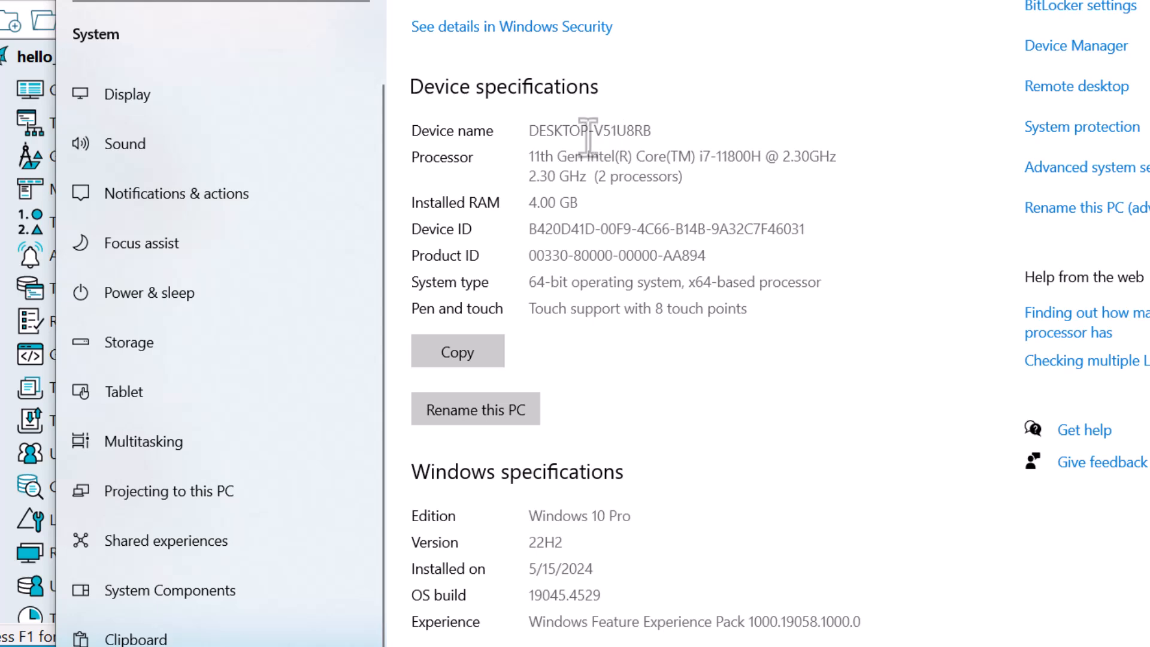
left_click_drag(588, 133, 596, 138)
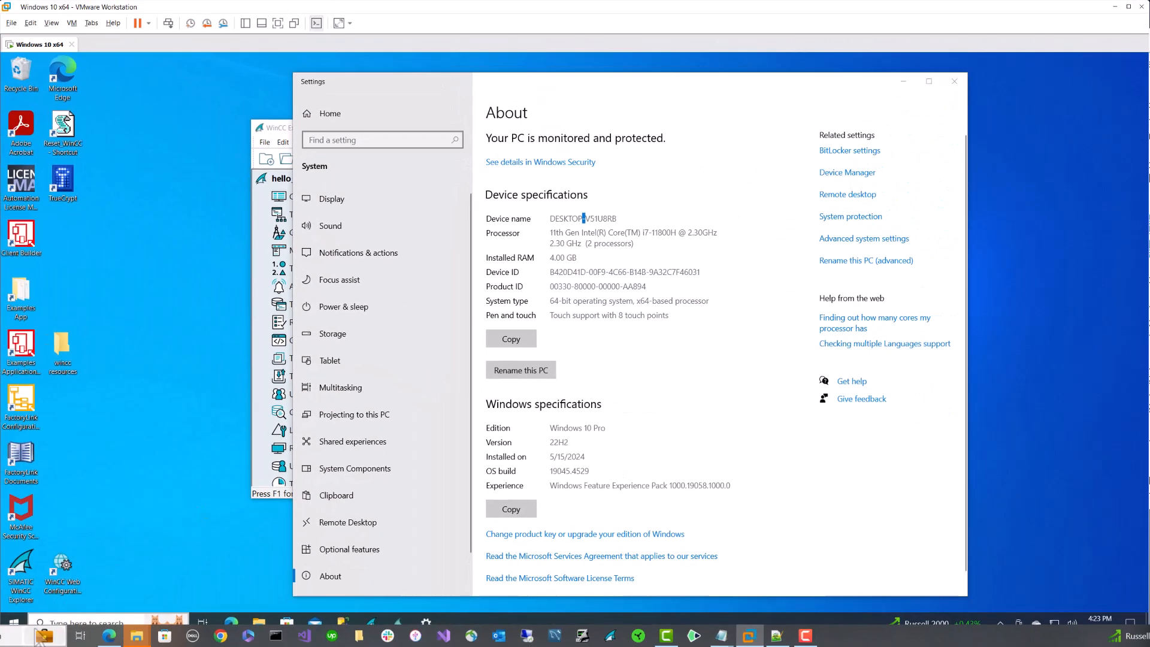
Step: Switch to the Edge browser and read the Siemens article's sections on assigning, changing and checking the computer name for WinCC
left_click(233, 621)
scroll(96, 199, "up", 6)
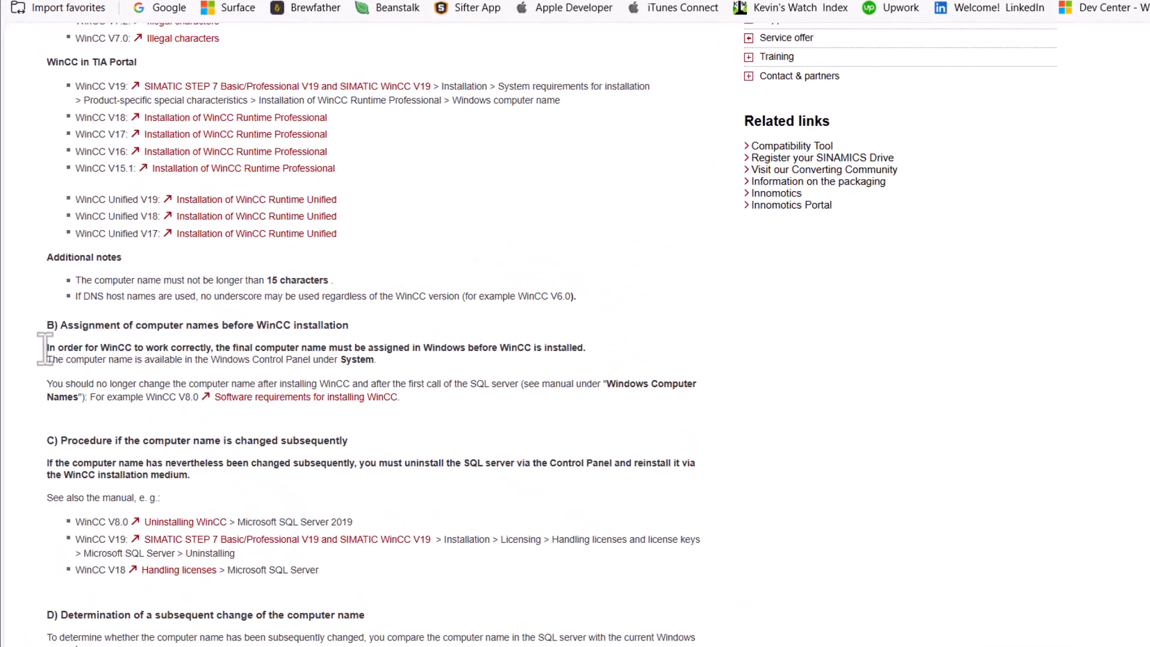
left_click_drag(49, 347, 597, 350)
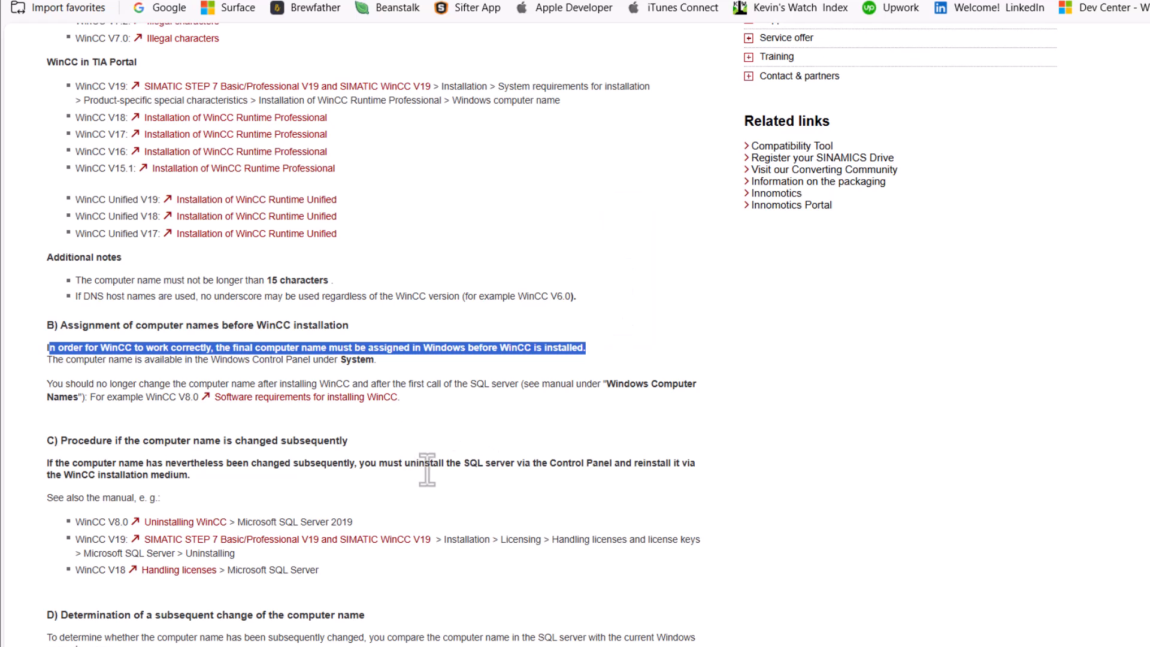
scroll(427, 469, "down", 1)
scroll(435, 482, "down", 1)
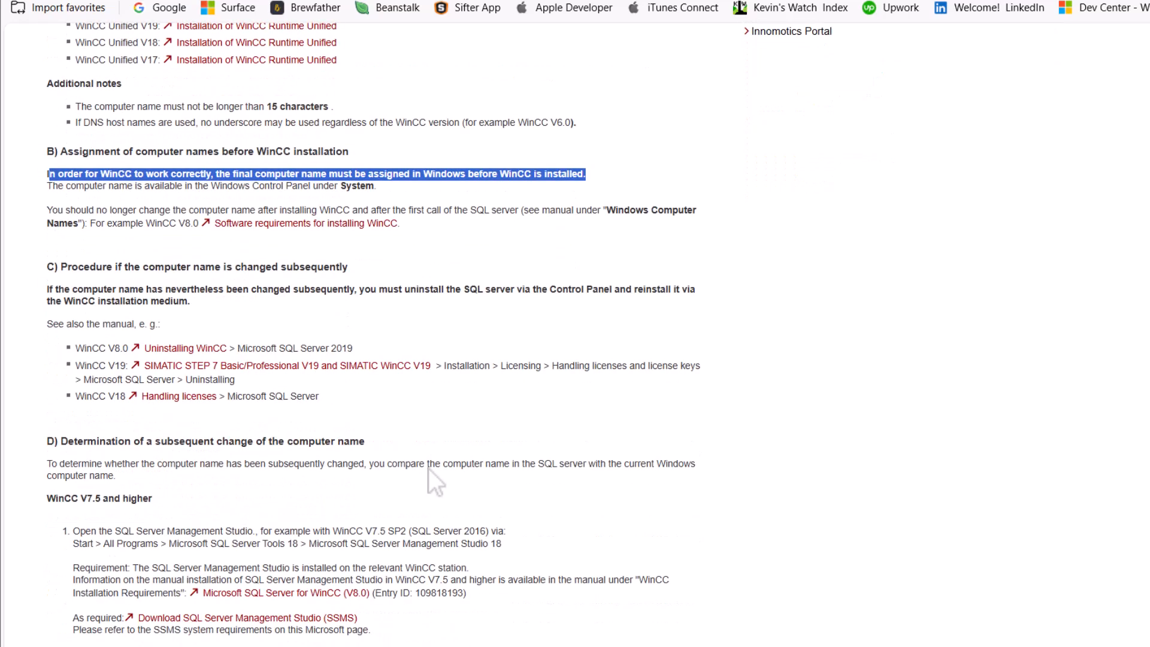
scroll(428, 470, "down", 2)
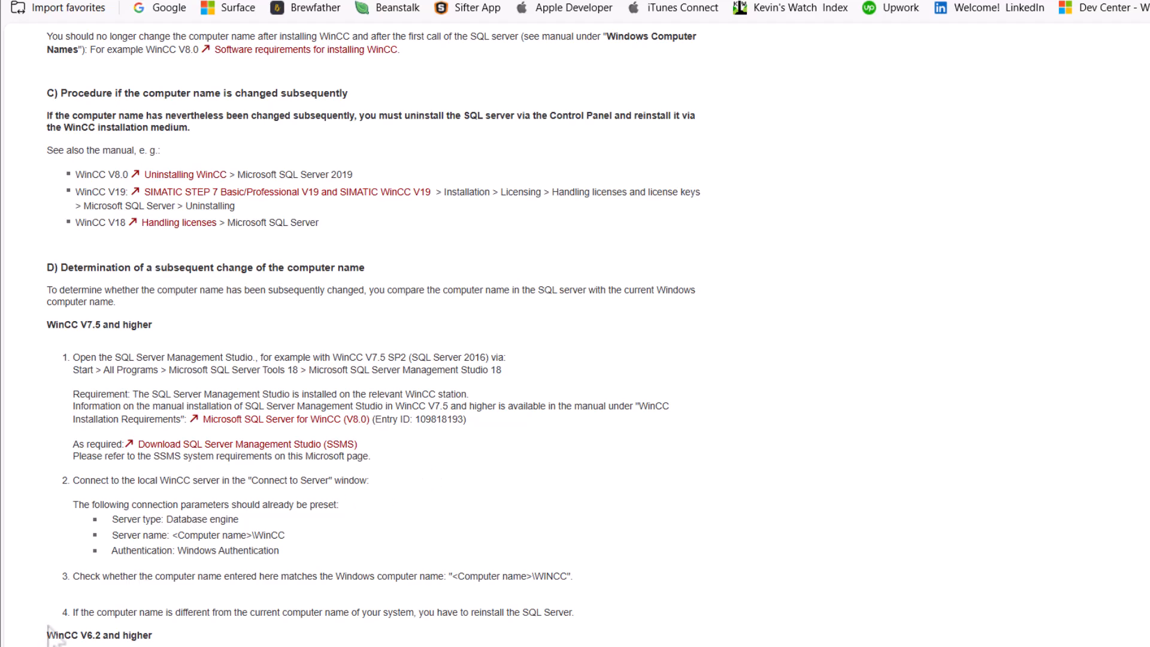
left_click_drag(572, 614, 414, 615)
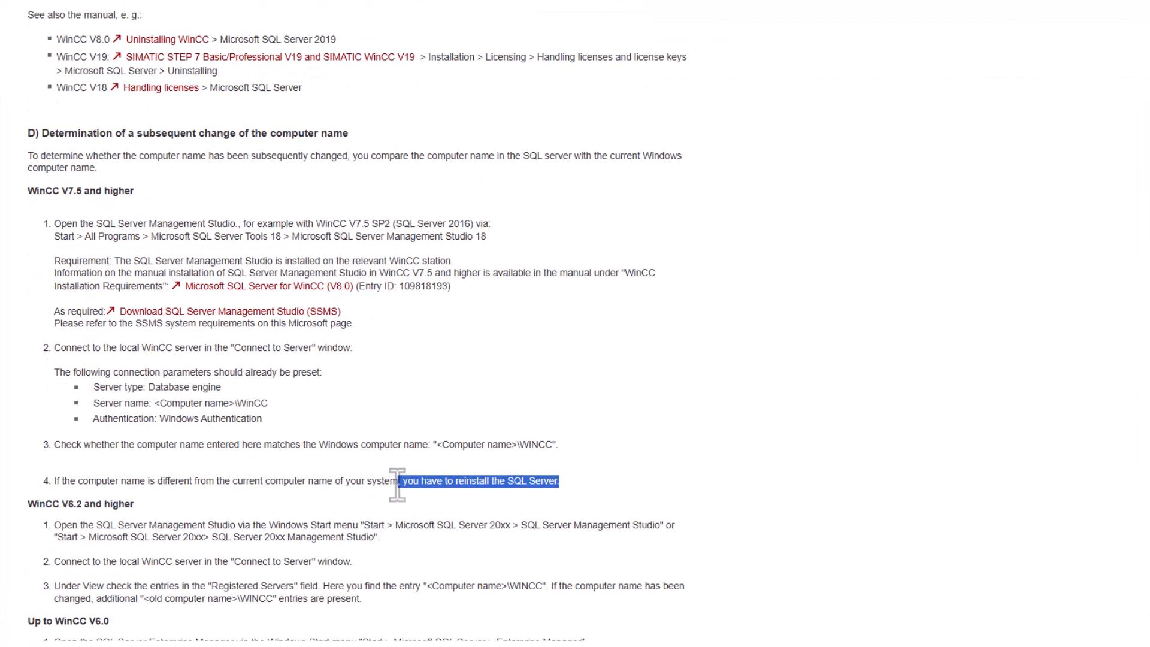
left_click(389, 482)
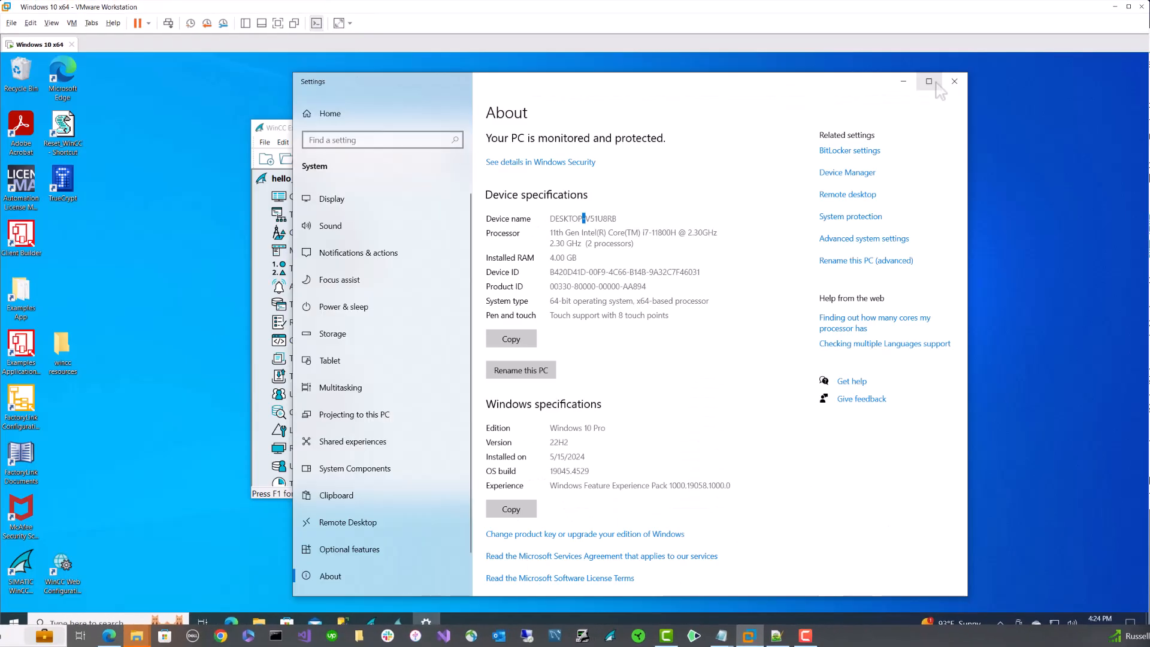
Step: Switch from the system settings to SQL Server Management Studio and connect to the local WINCC database engine with Windows Authentication and Optional encryption
left_click(957, 85)
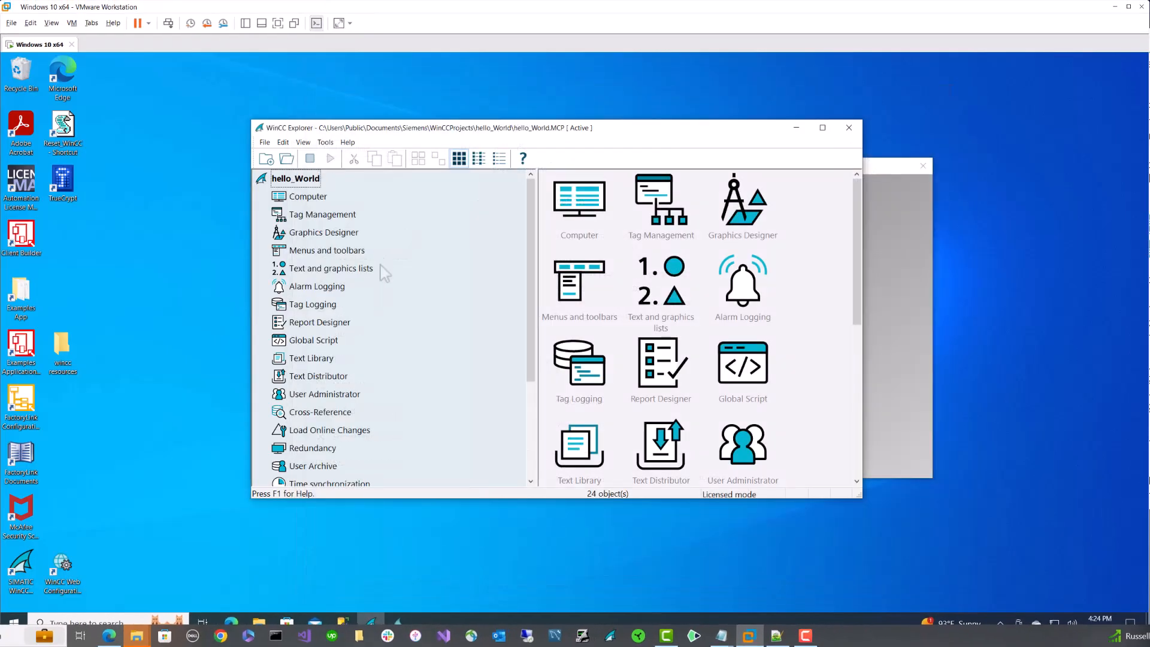
left_click(342, 622)
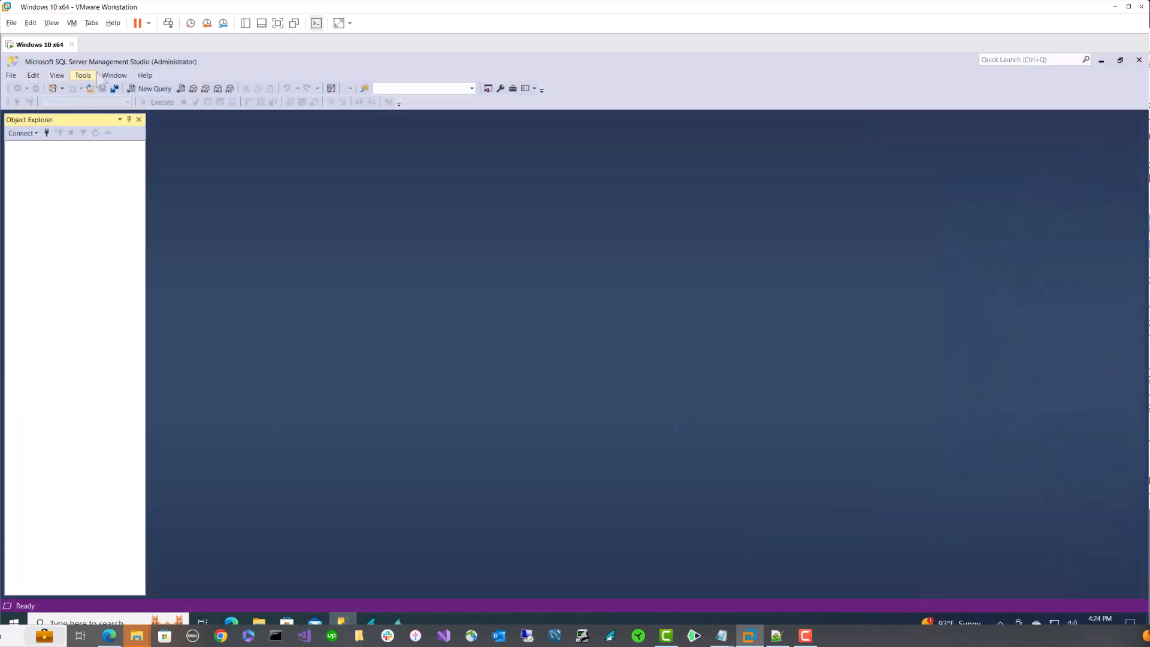
left_click(23, 133)
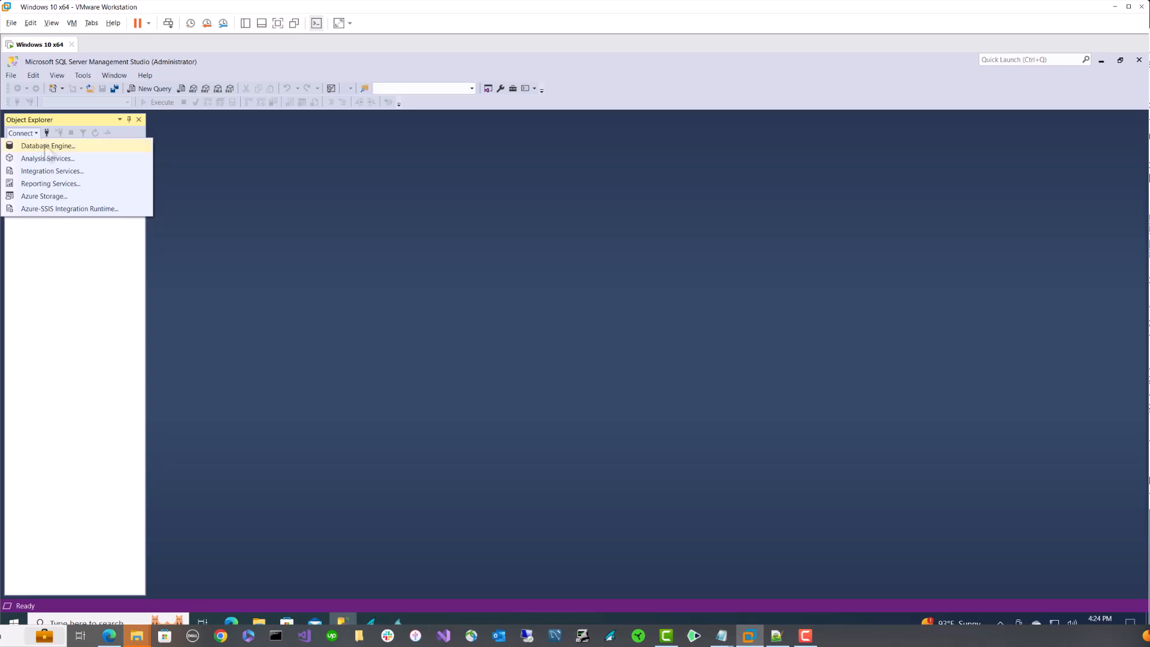
left_click(45, 146)
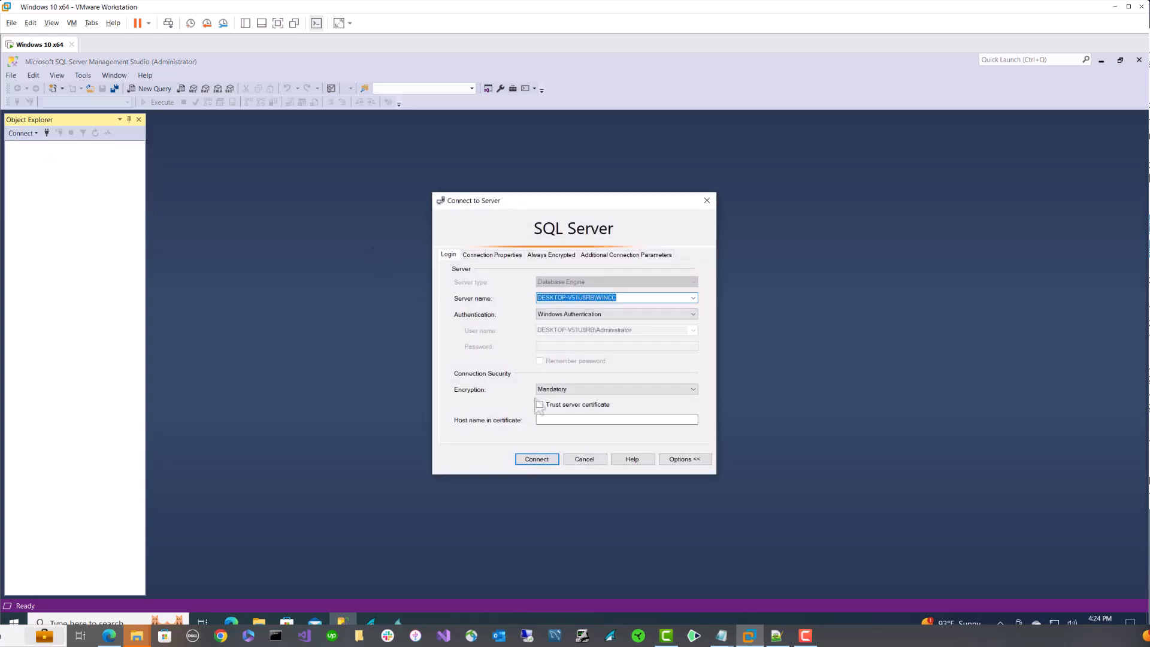
left_click(557, 390)
key("Return")
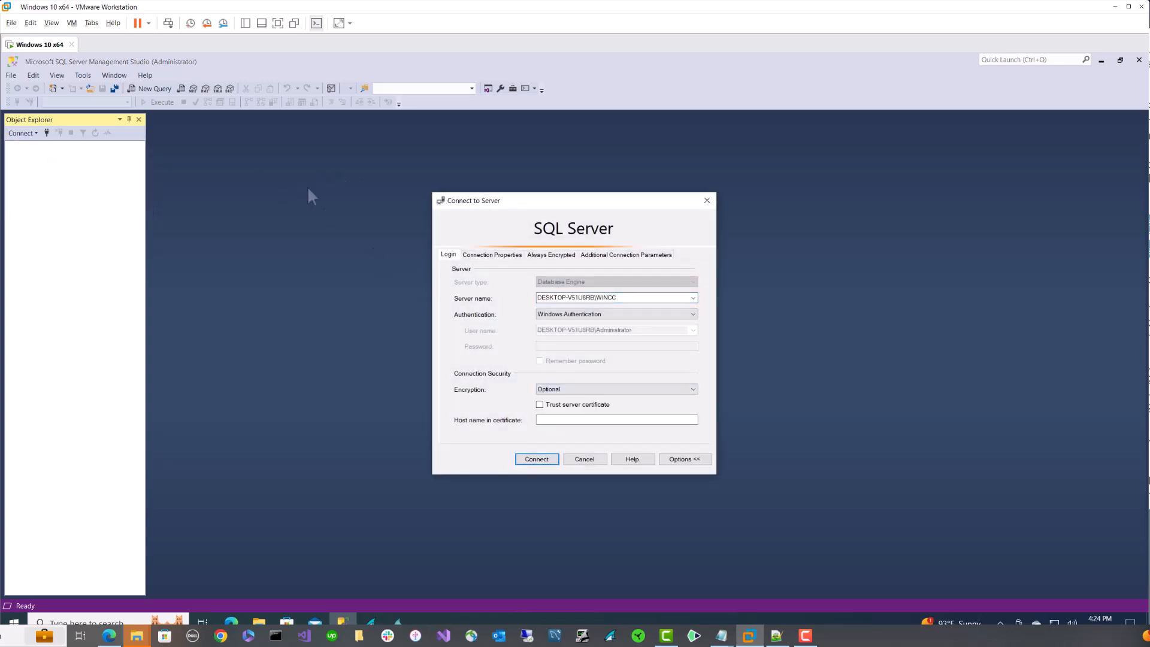
left_click(528, 460)
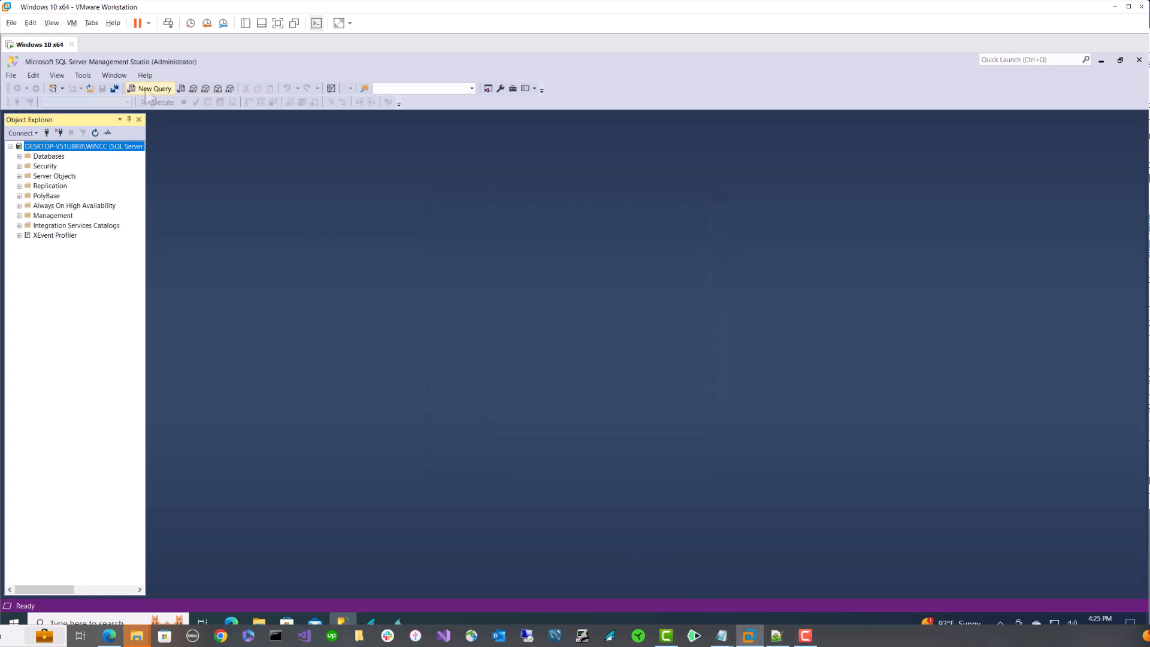
left_click(149, 90)
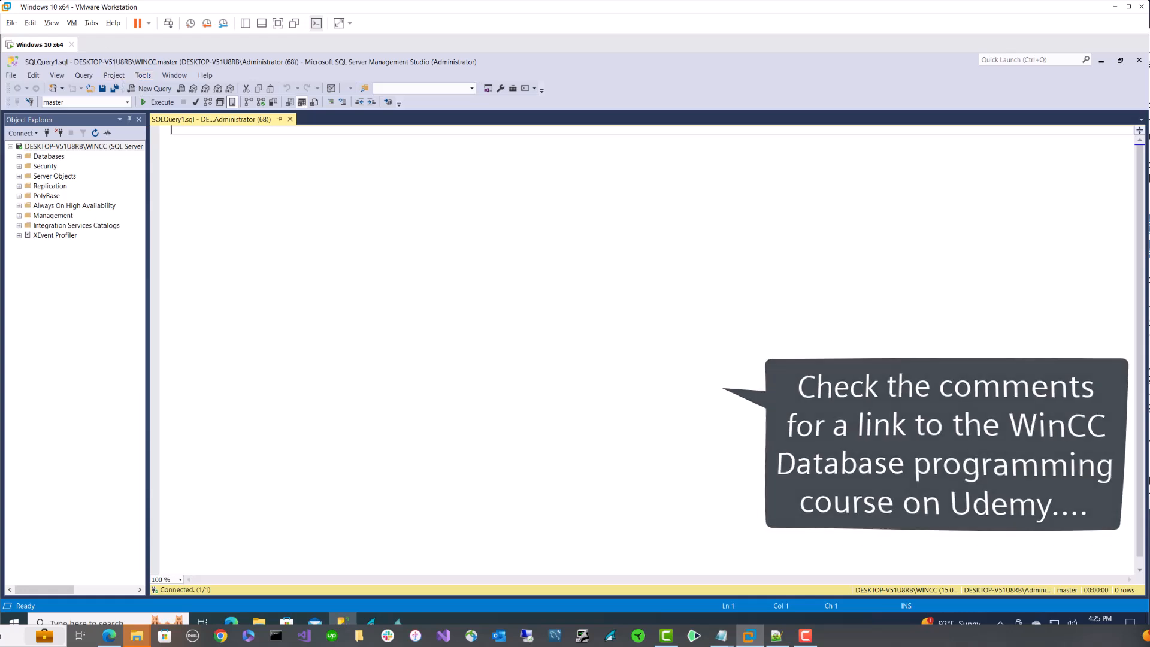
type("-- check if PC Name has been changed. -- ServerProperty will always have current server name. -- If these values are different then you will need to drop the old servername and add the new one SELECT @@servername as 'local server name (static)' , serverproperty('servername') as 'servername (updated)'")
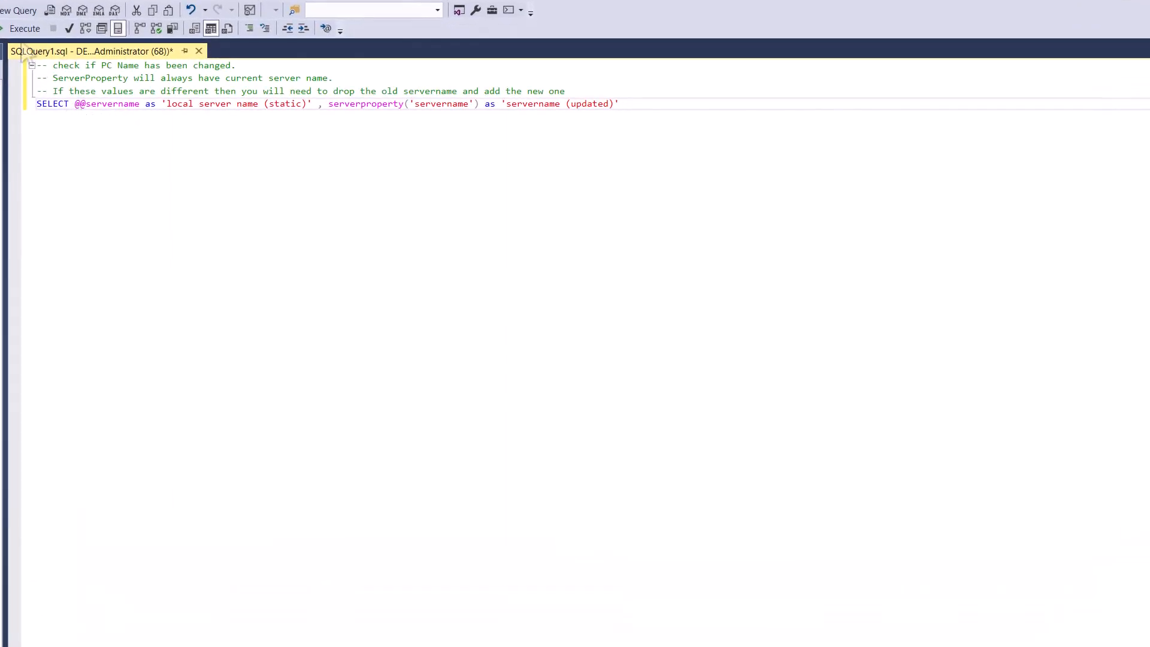
left_click(25, 28)
left_click(120, 408)
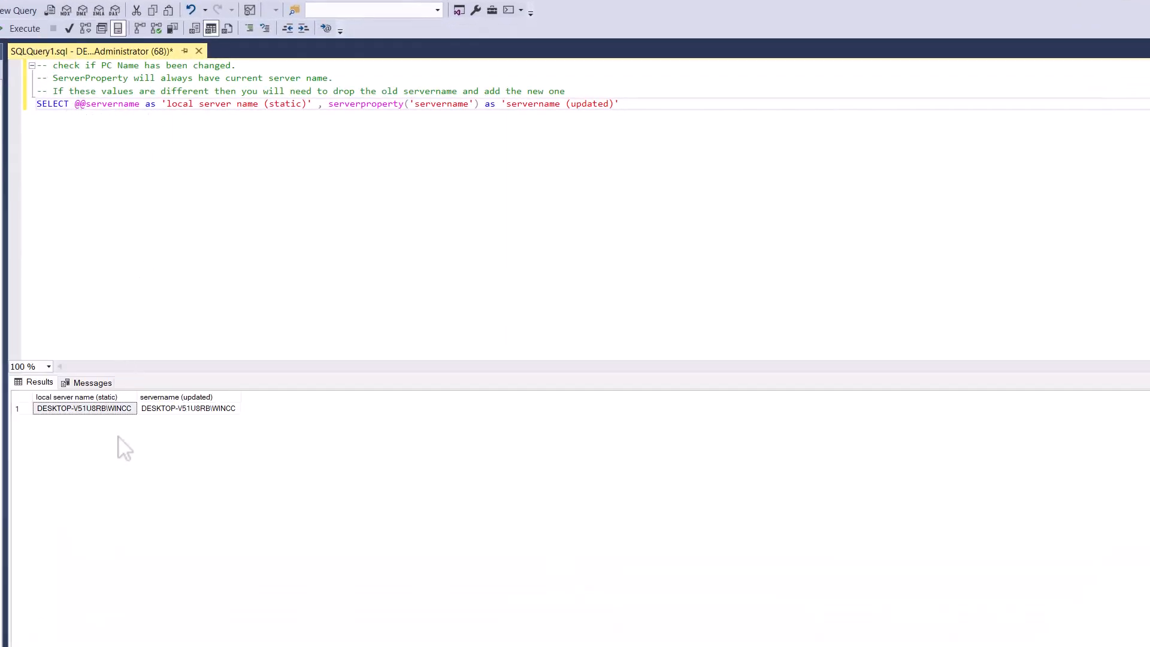
left_click(91, 105)
left_click_drag(75, 113, 151, 118)
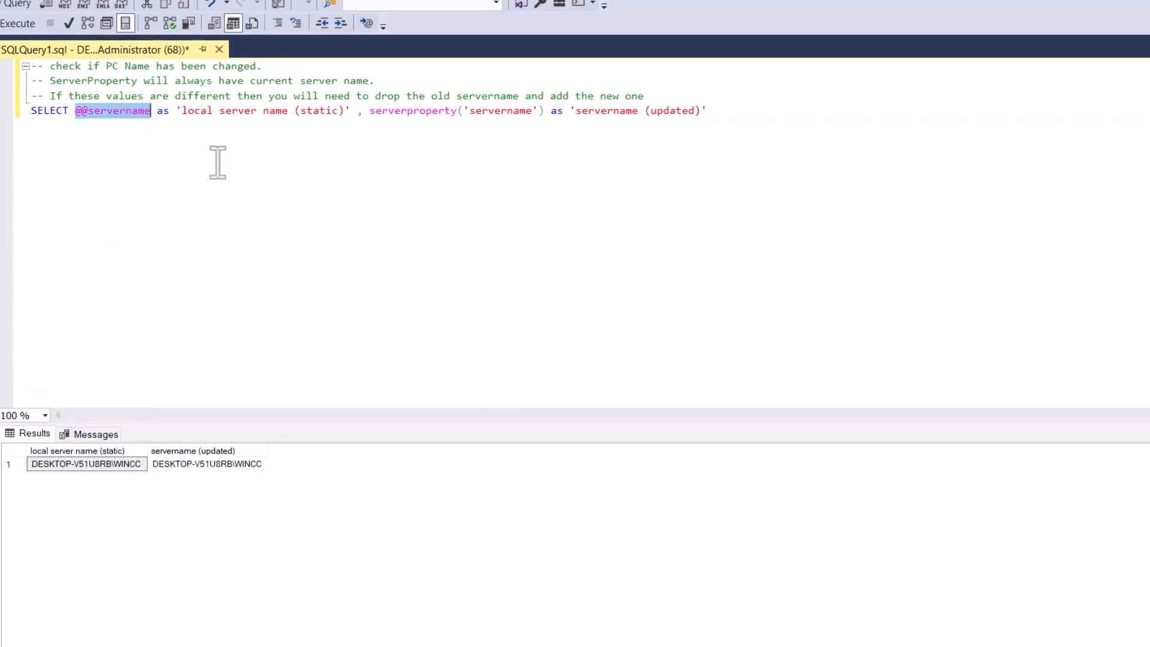
left_click(188, 147)
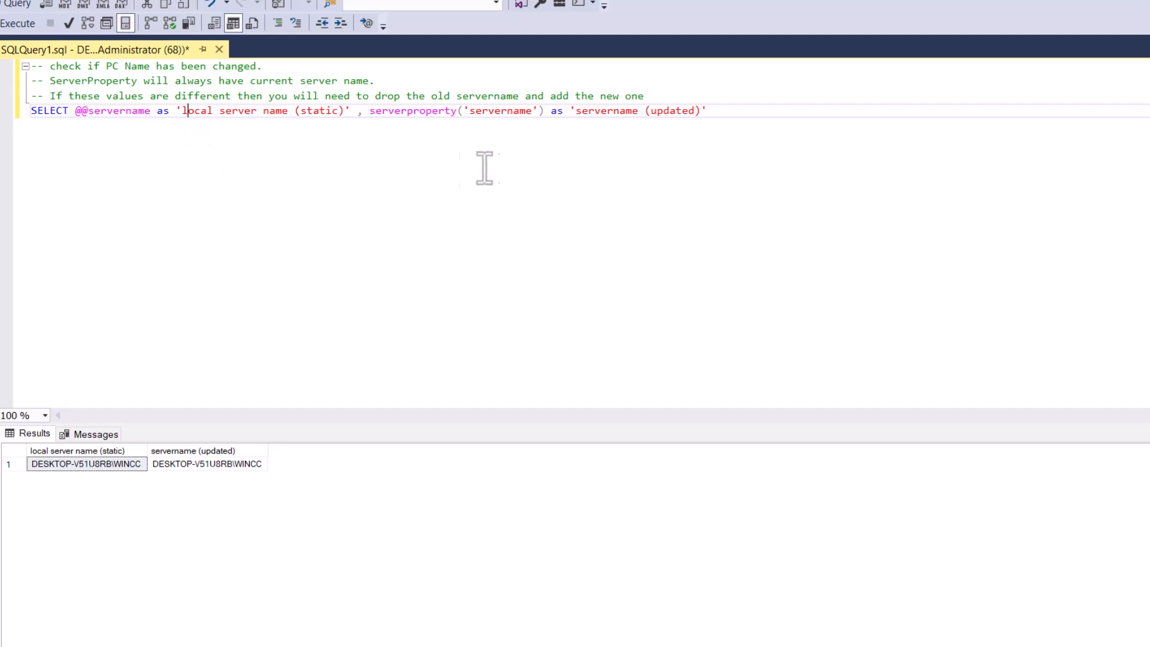
double_click(514, 111)
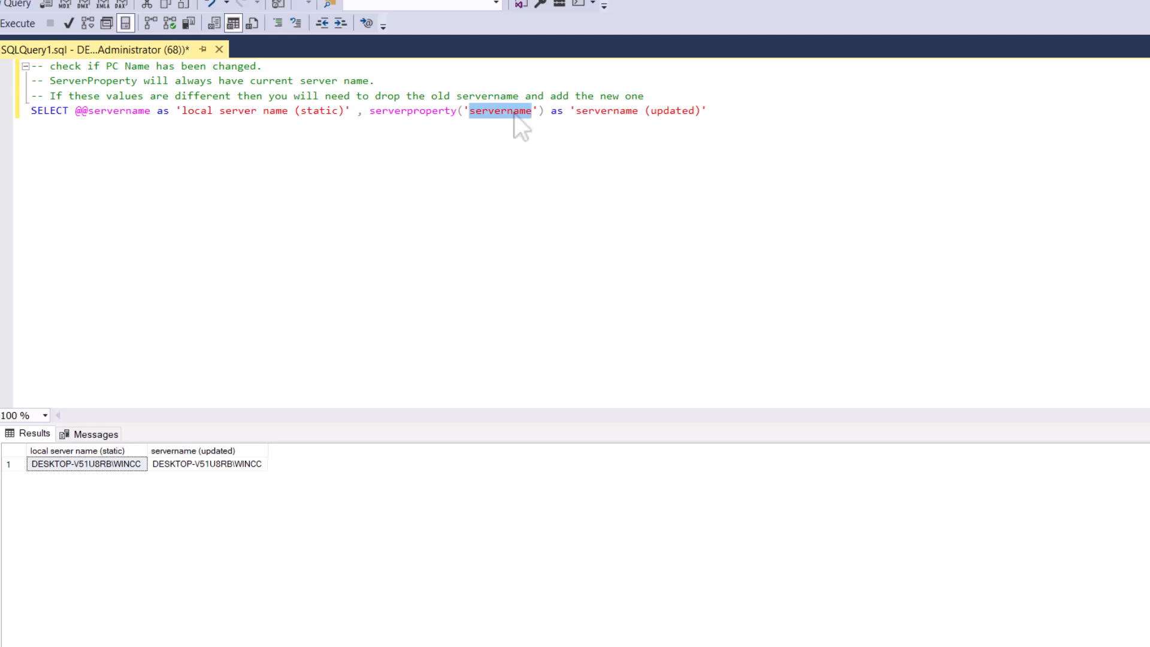
left_click(387, 249)
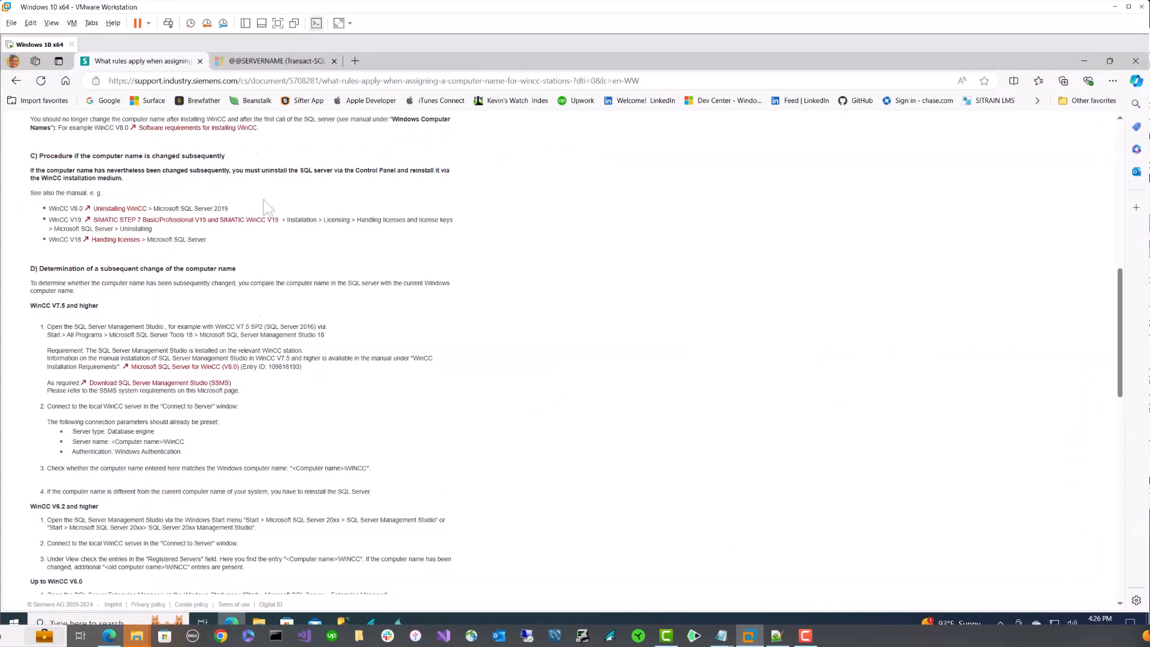
left_click(270, 62)
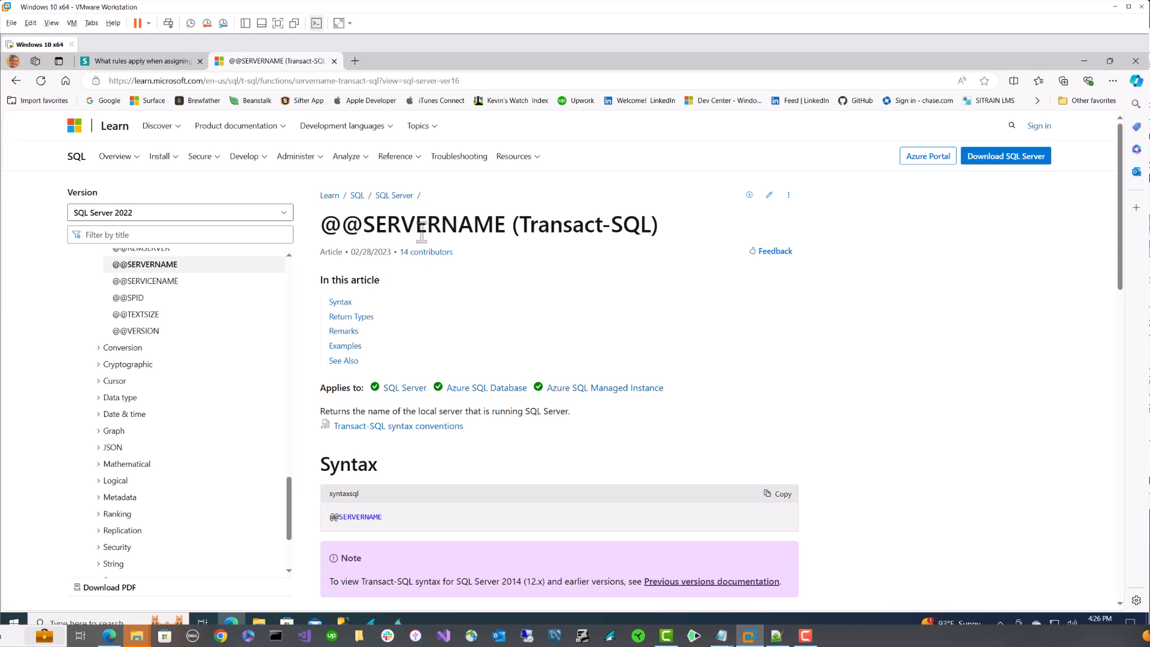
scroll(436, 259, "down", 2)
scroll(436, 259, "down", 5)
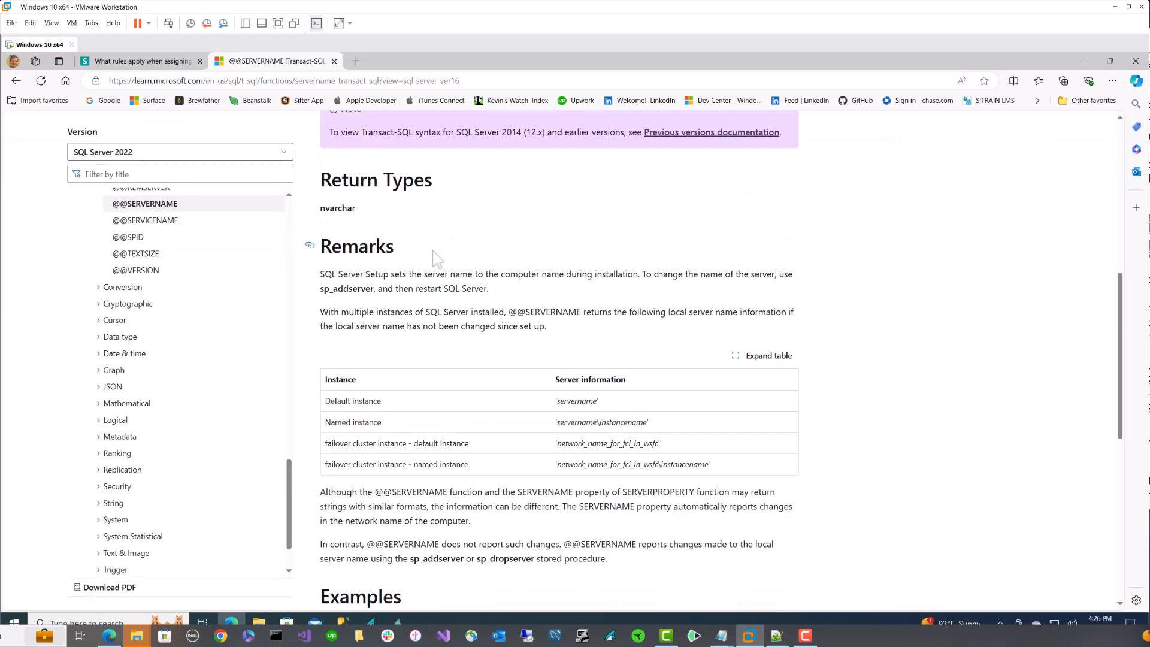
scroll(392, 258, "down", 1)
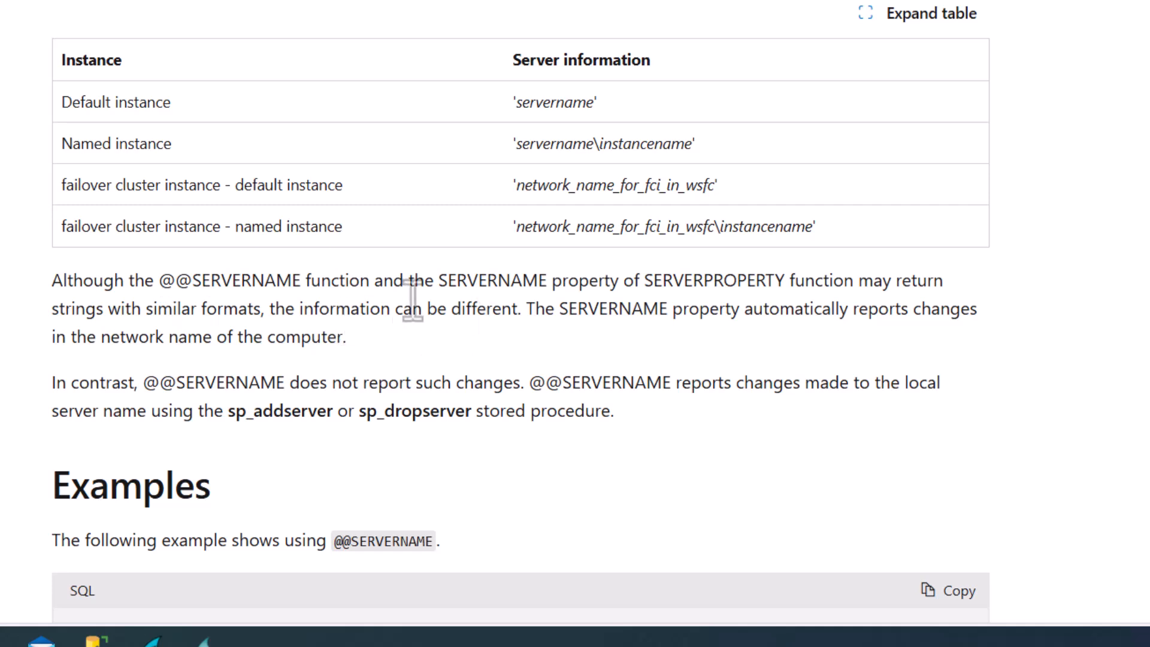
double_click(629, 312)
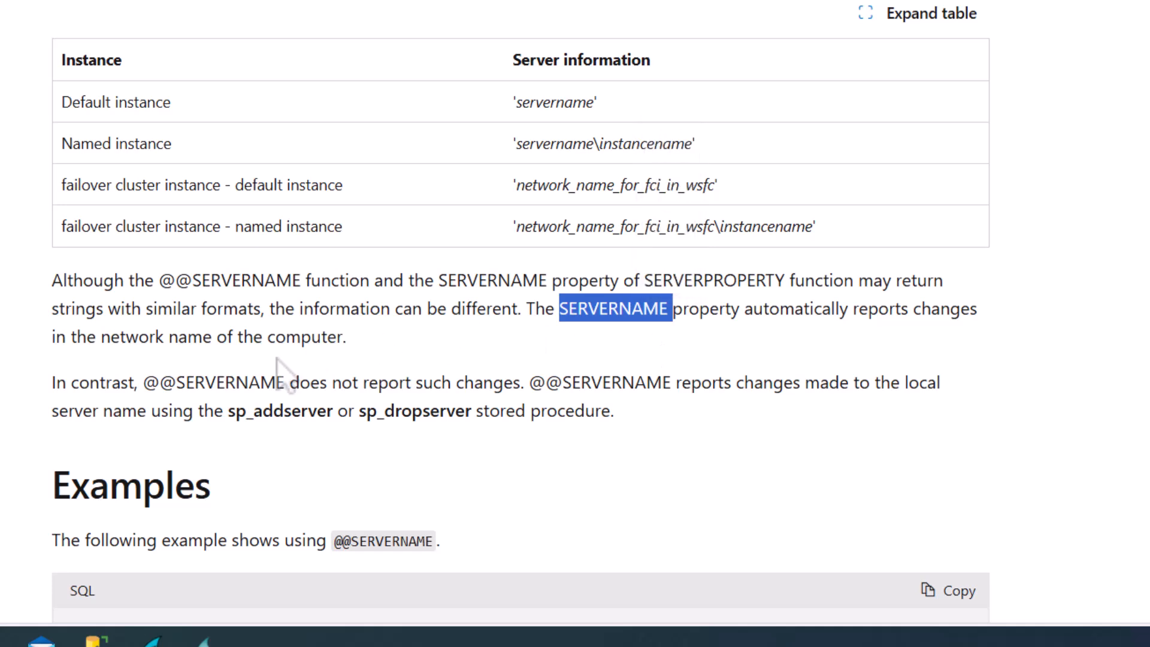
left_click(318, 357)
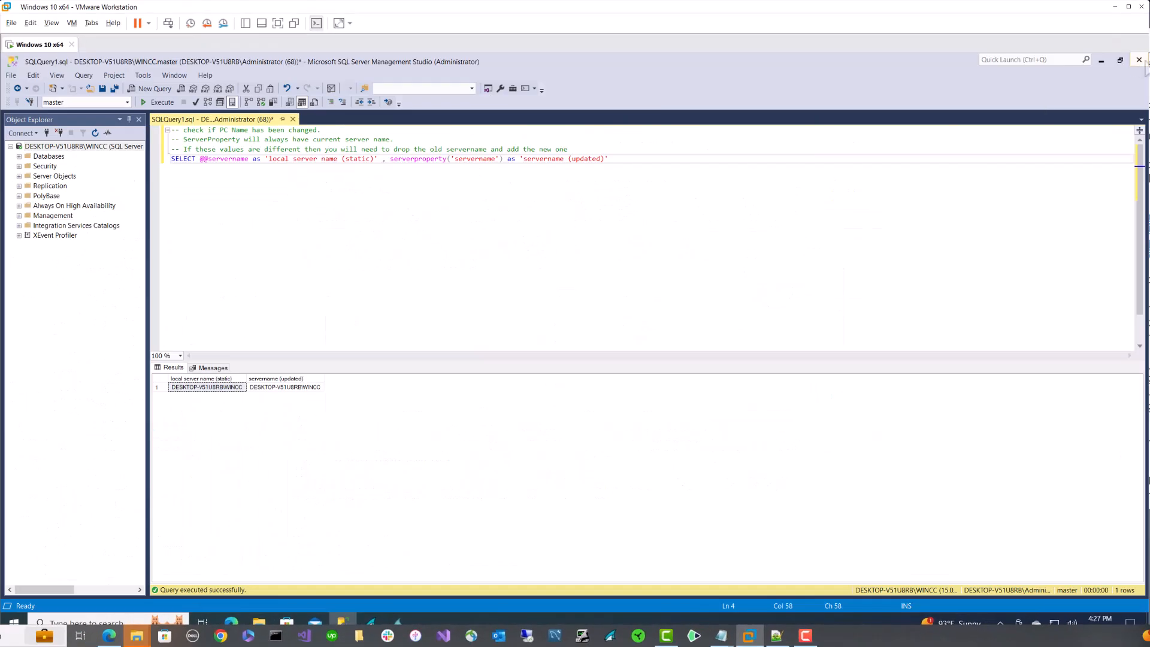
Step: Close SQL Server Management Studio and exit WinCC Explorer, closing the hello_World project with it
left_click(1139, 59)
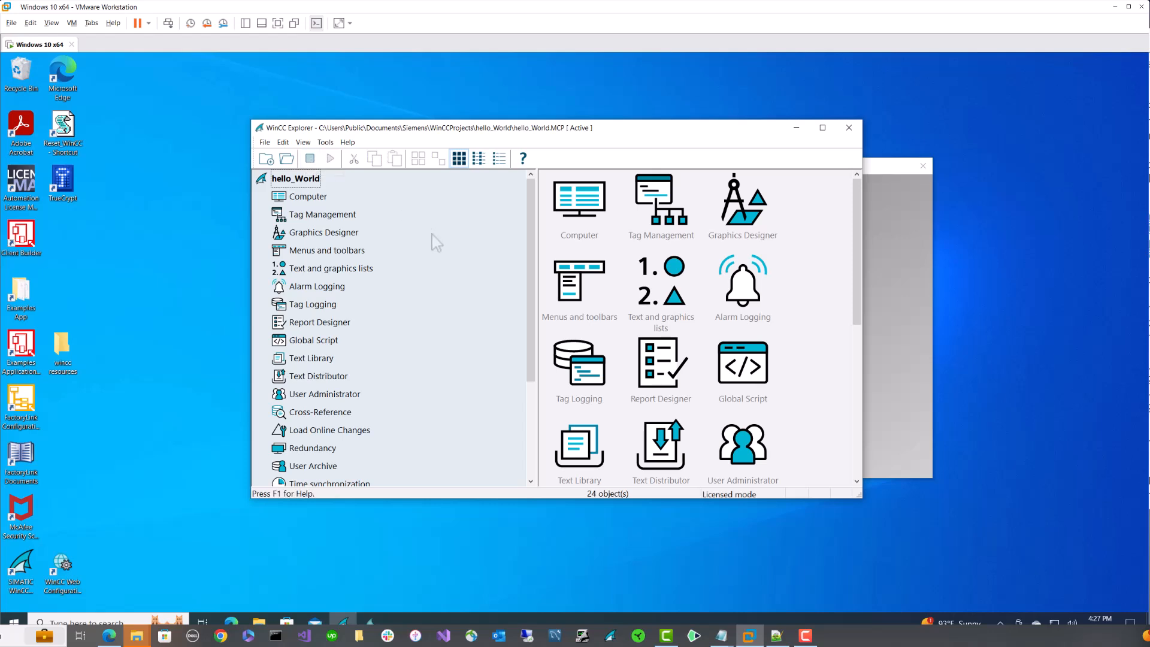
left_click(848, 127)
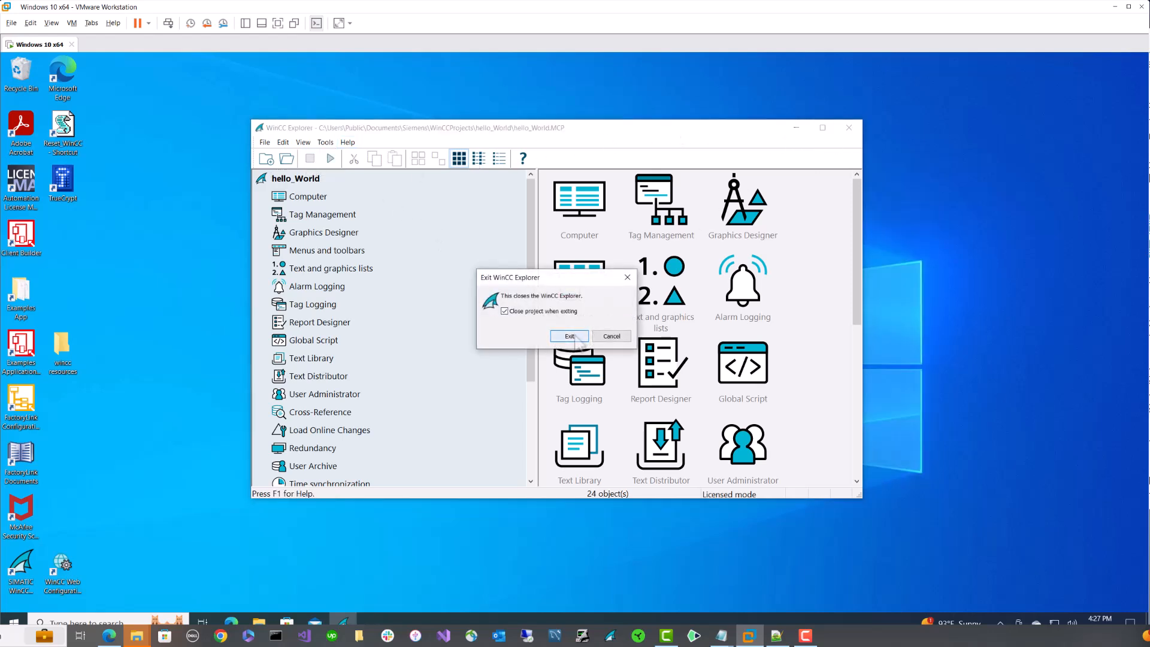
left_click(570, 336)
Step: Find This PC in Windows search, open its properties and highlight the current device name on the About page
left_click(123, 618)
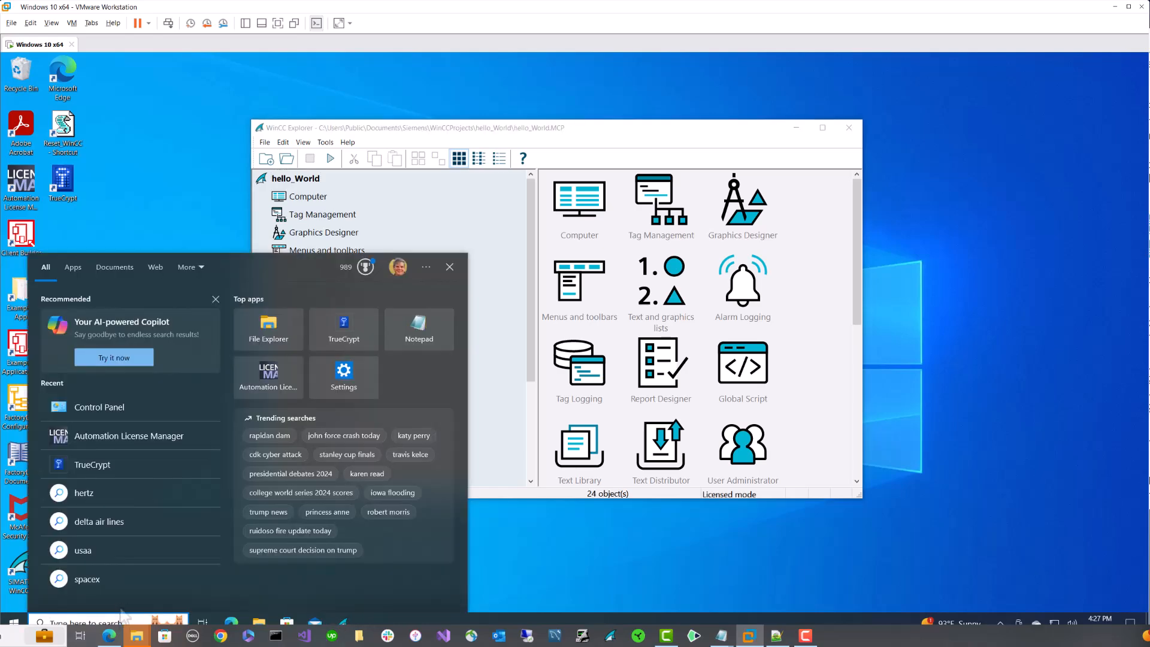
type("this")
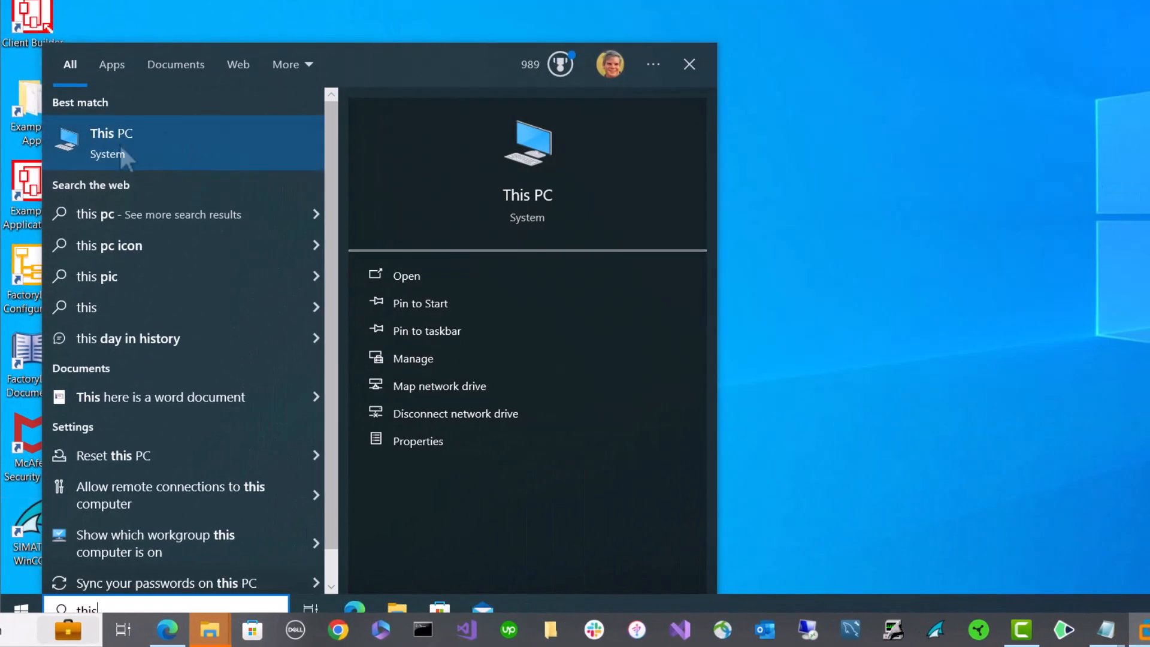
right_click(120, 142)
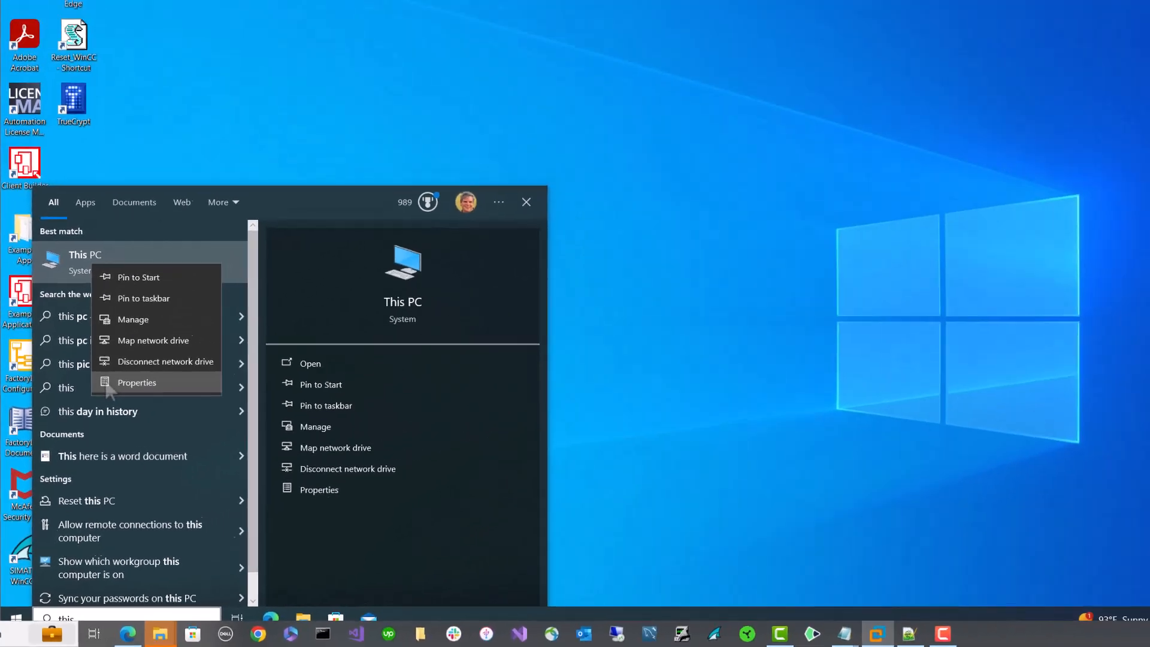
left_click(174, 302)
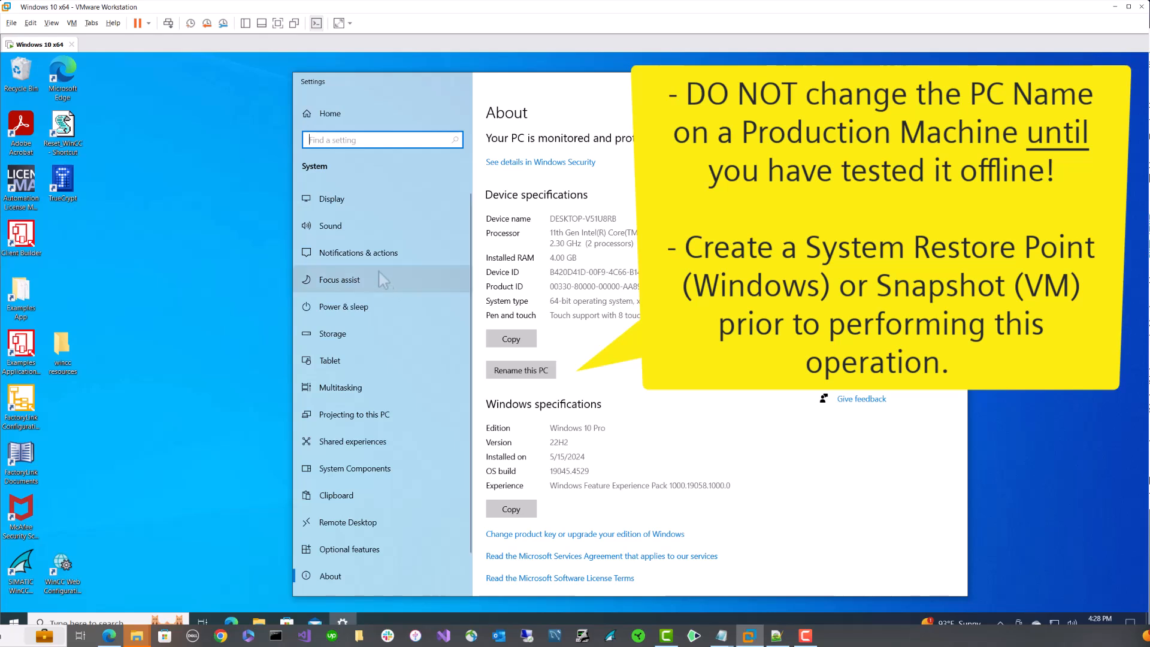
double_click(584, 219)
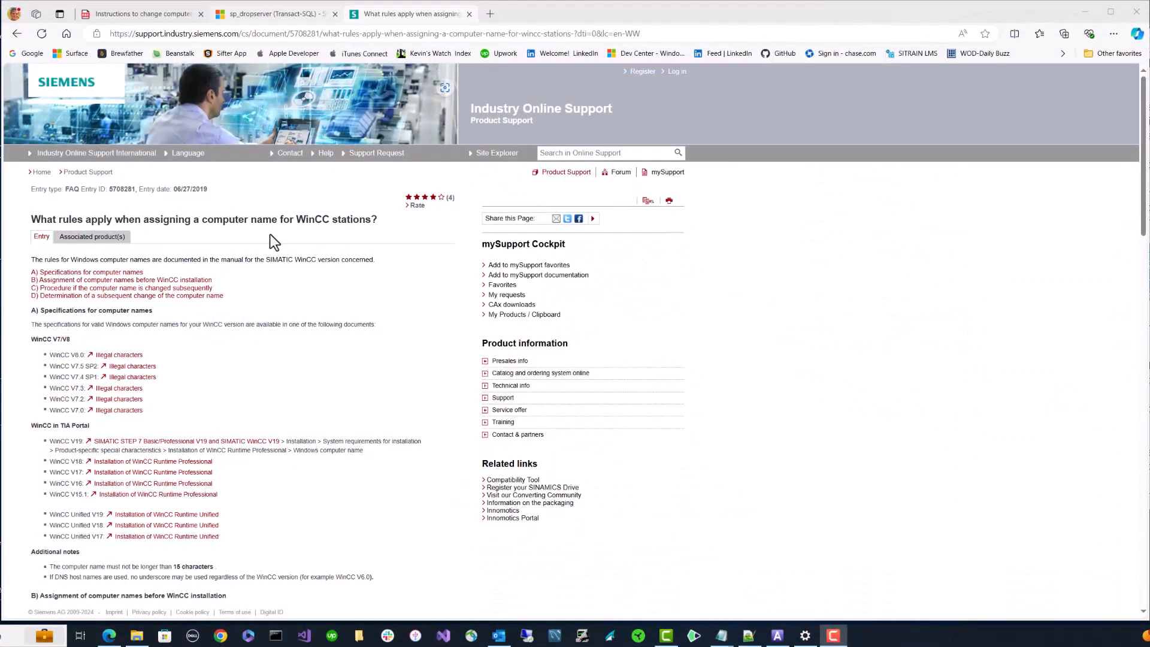
Step: Read the WinCC V8.0 illegal characters for computer names from the Siemens computer-name FAQ, highlighting the underscore
left_click(119, 356)
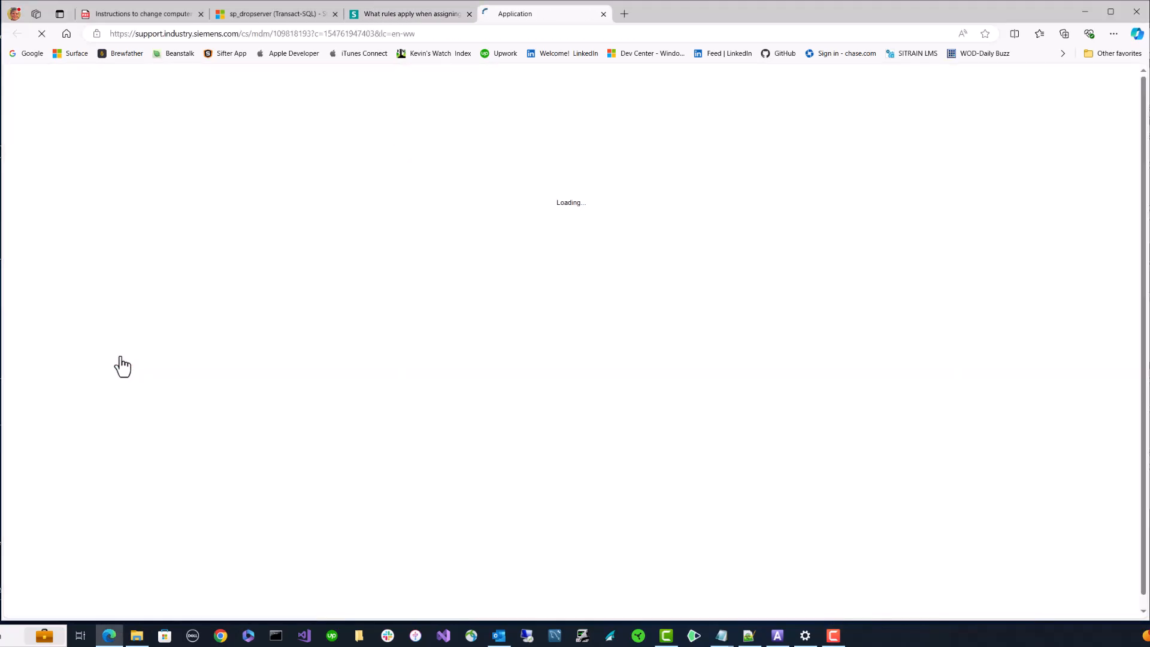
scroll(312, 405, "down", 20)
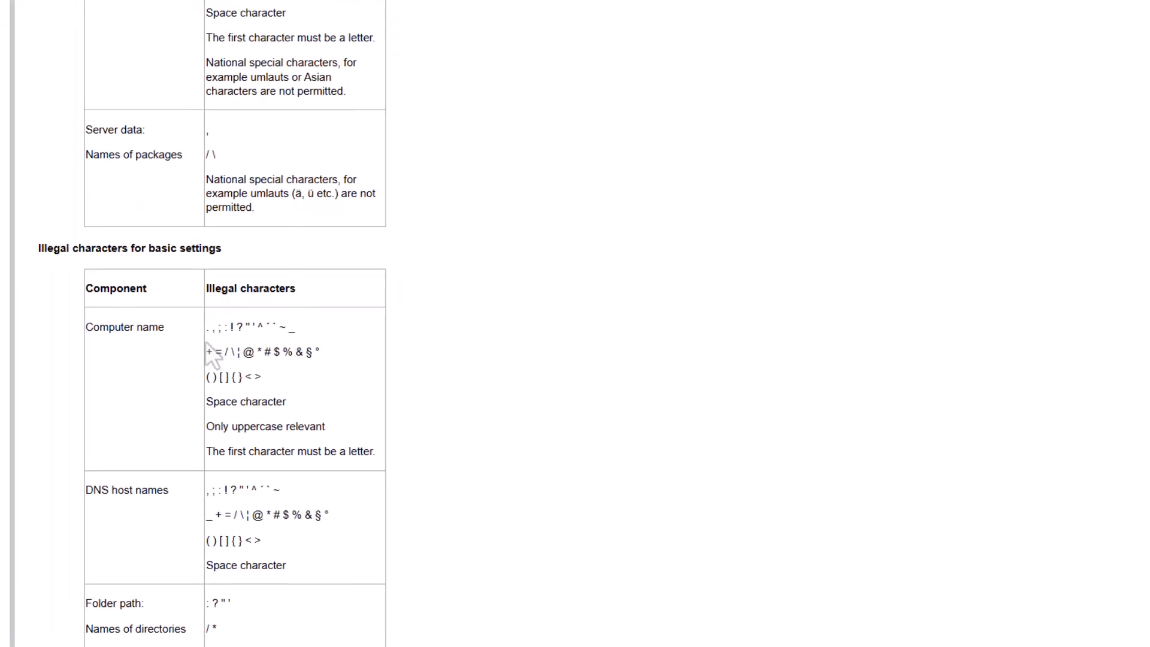
double_click(292, 333)
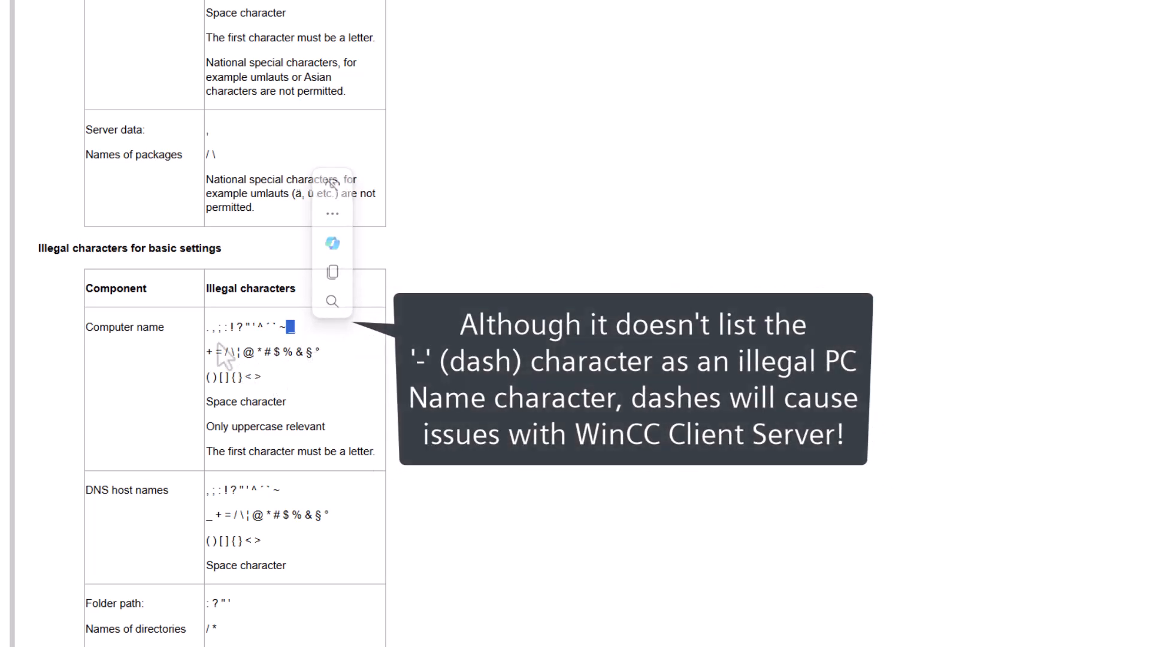
left_click(225, 358)
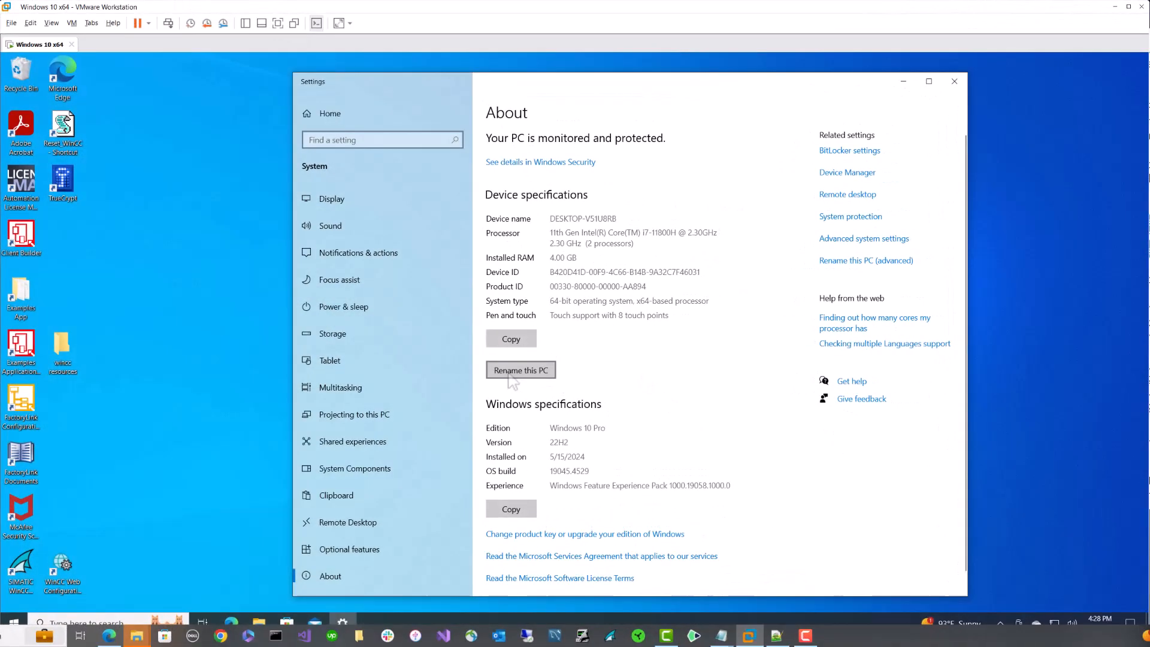
Step: Rename the PC to IQCLIENT, restart Windows and check the device name on the About page
left_click(509, 371)
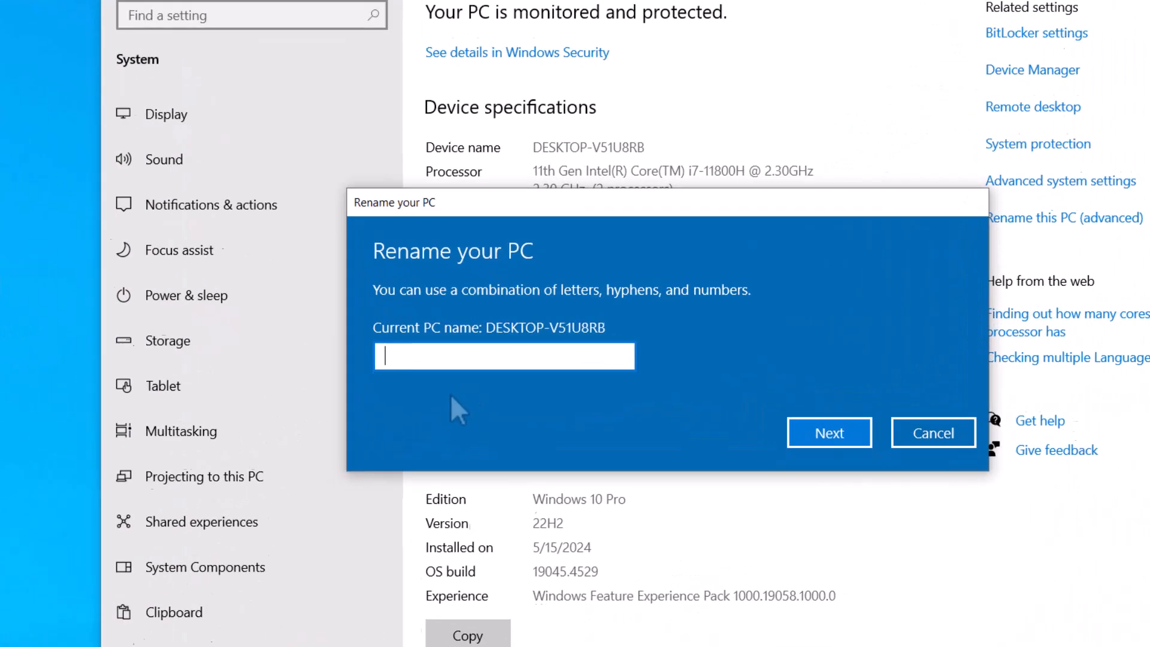
type("IQCLIENT")
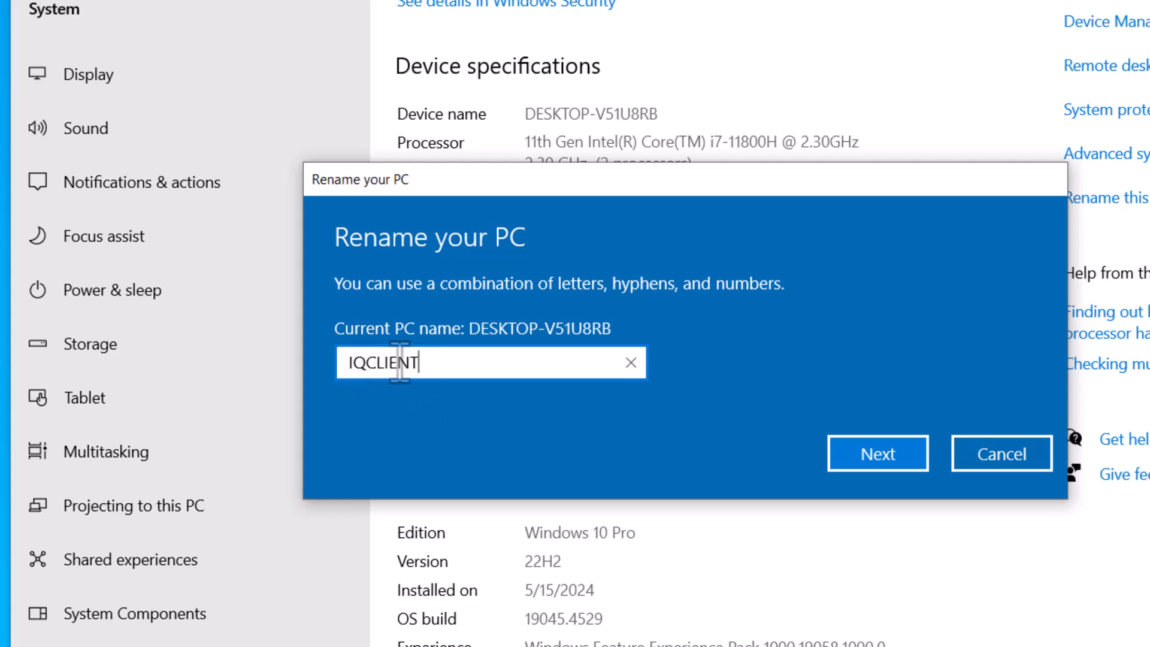
left_click(350, 364)
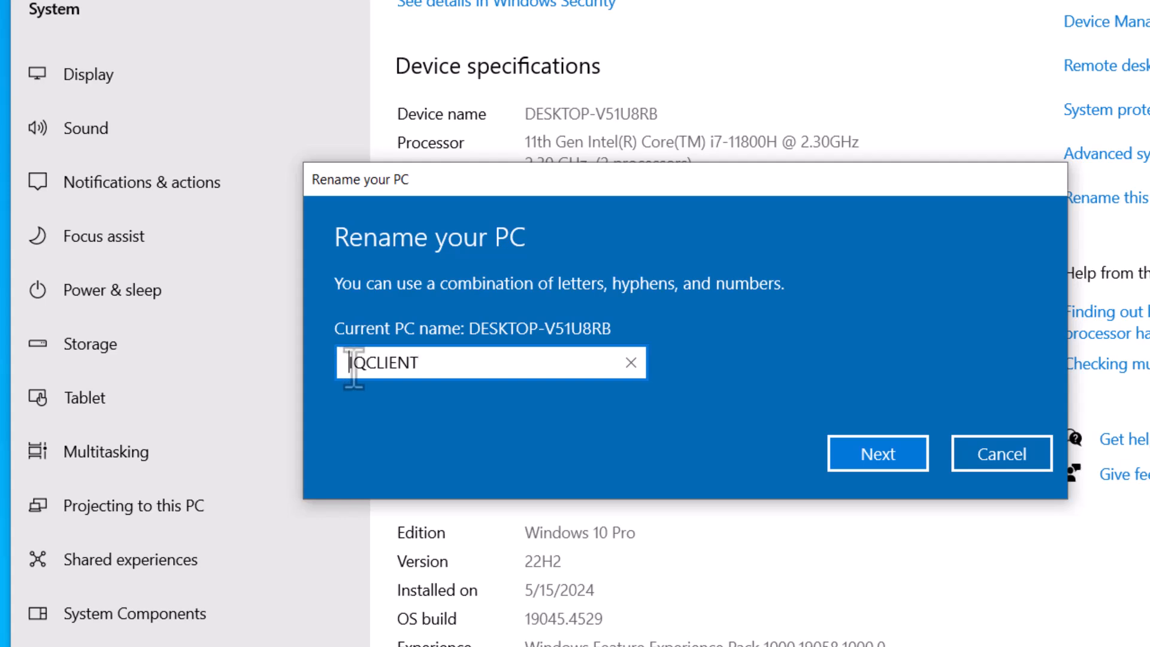
left_click_drag(352, 362, 355, 362)
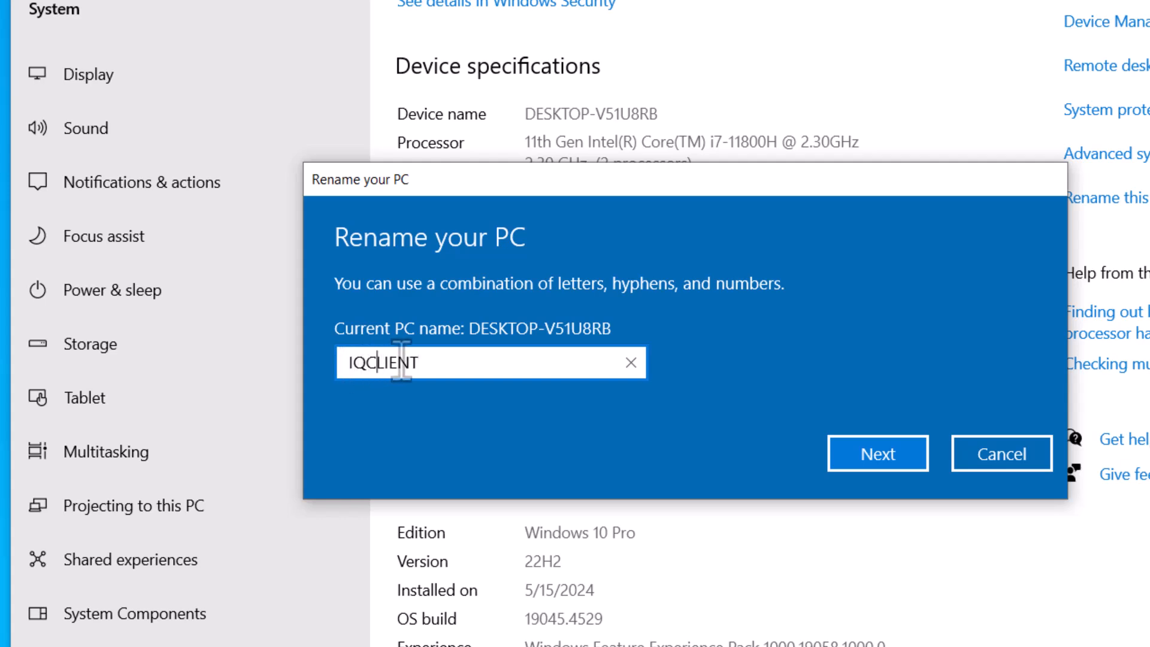
left_click(422, 362)
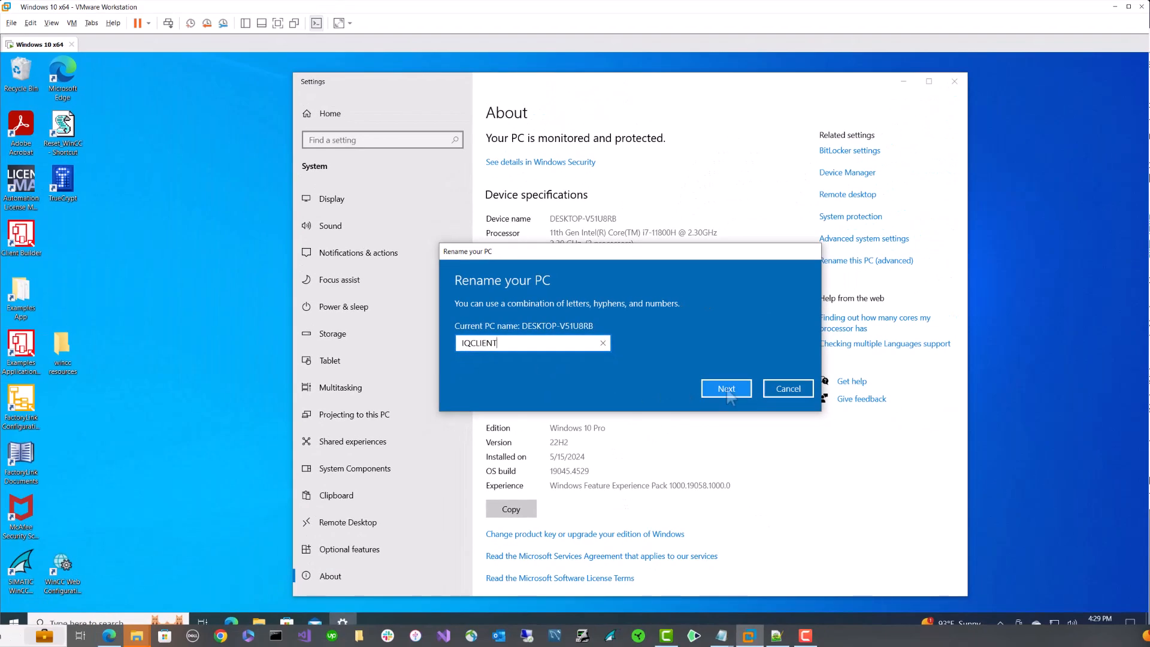
left_click(726, 389)
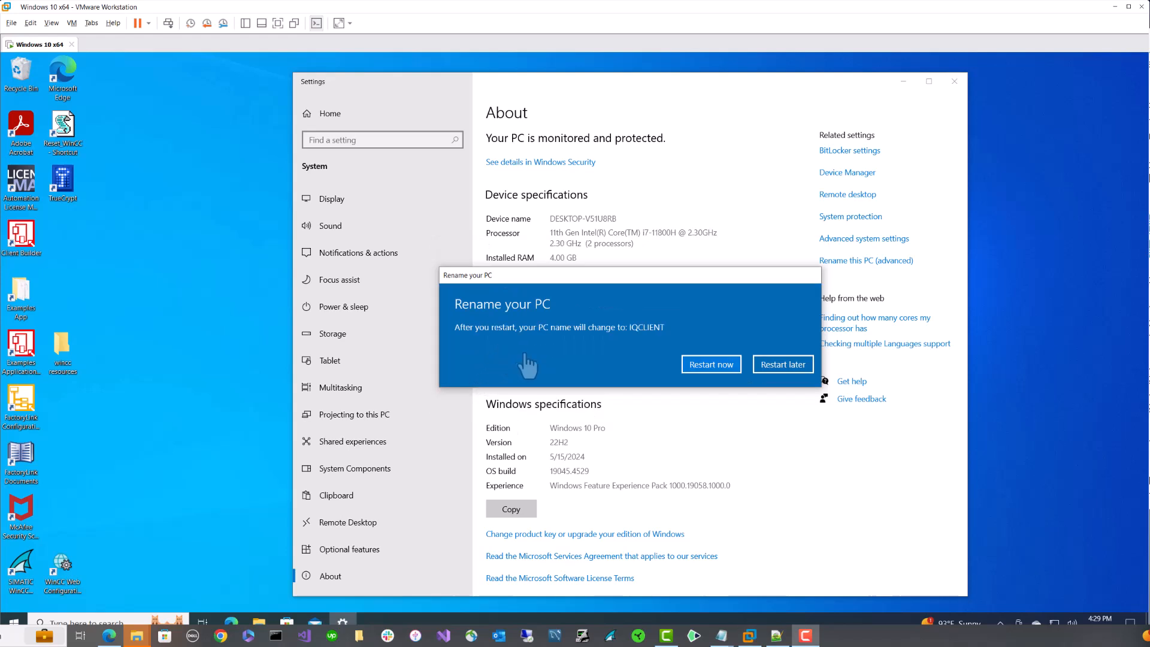
left_click(701, 370)
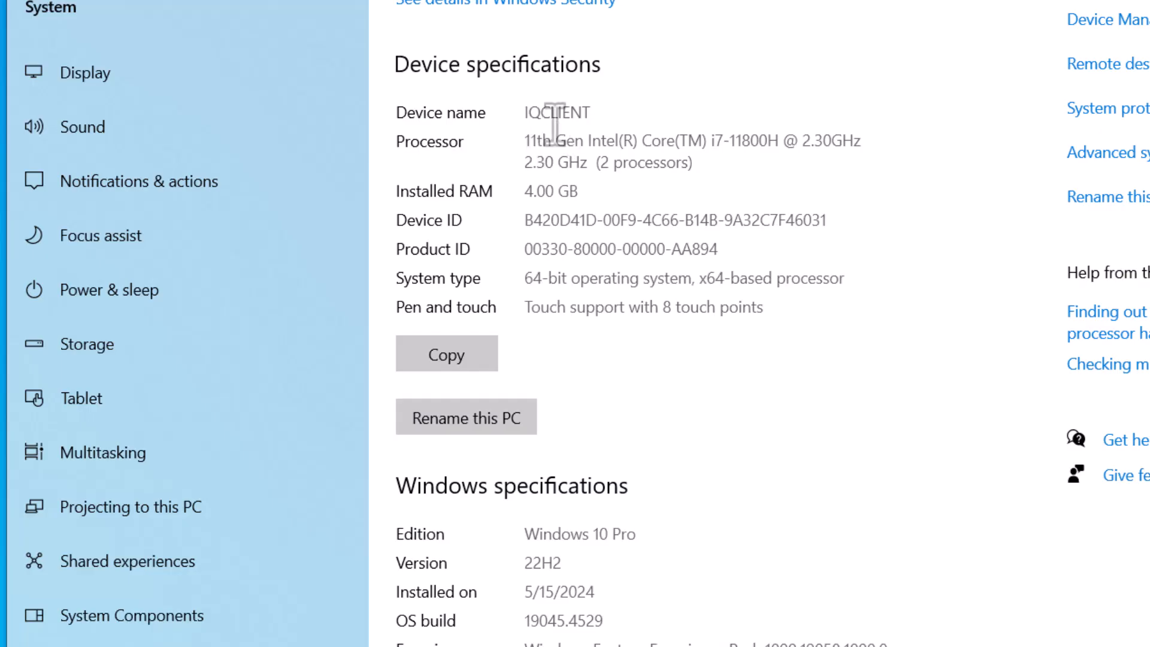
double_click(580, 112)
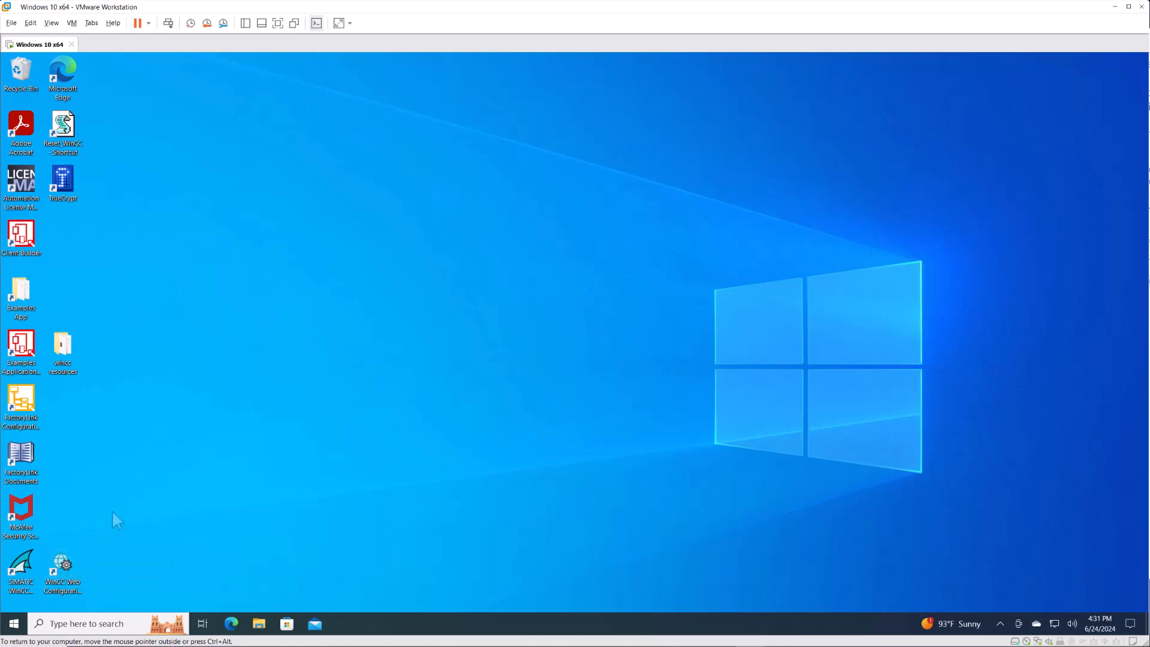
Step: Open SQL Server Management Studio 20 and connect to IQCLIENT\WINCC with Windows Authentication and Optional encryption
left_click(110, 623)
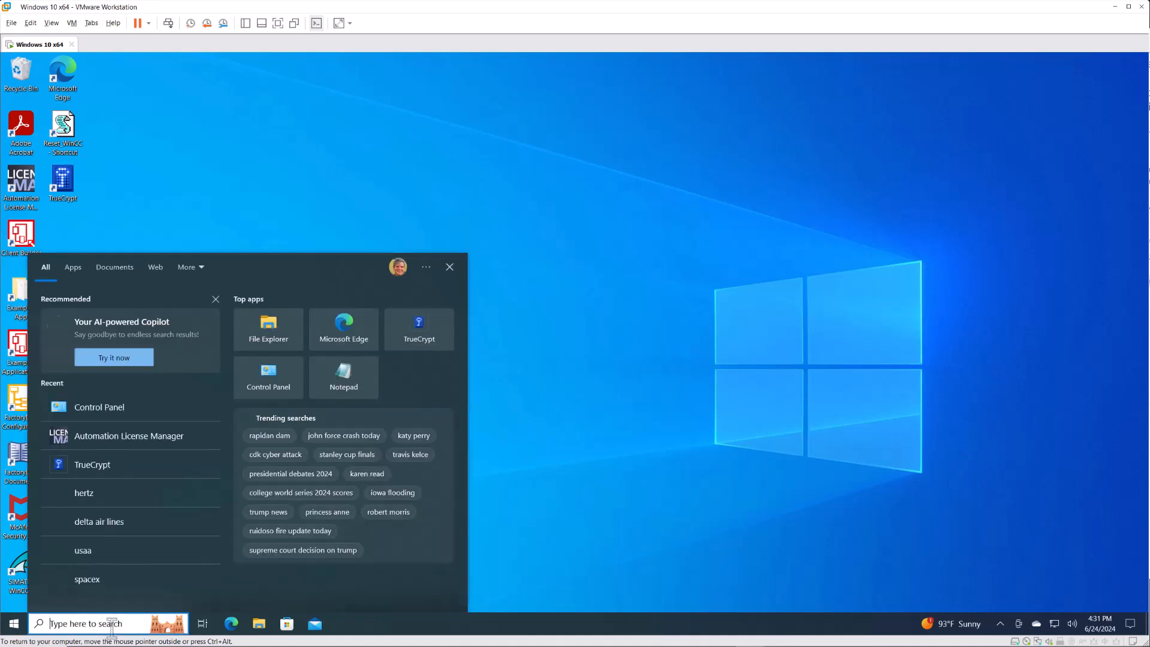
type("sql")
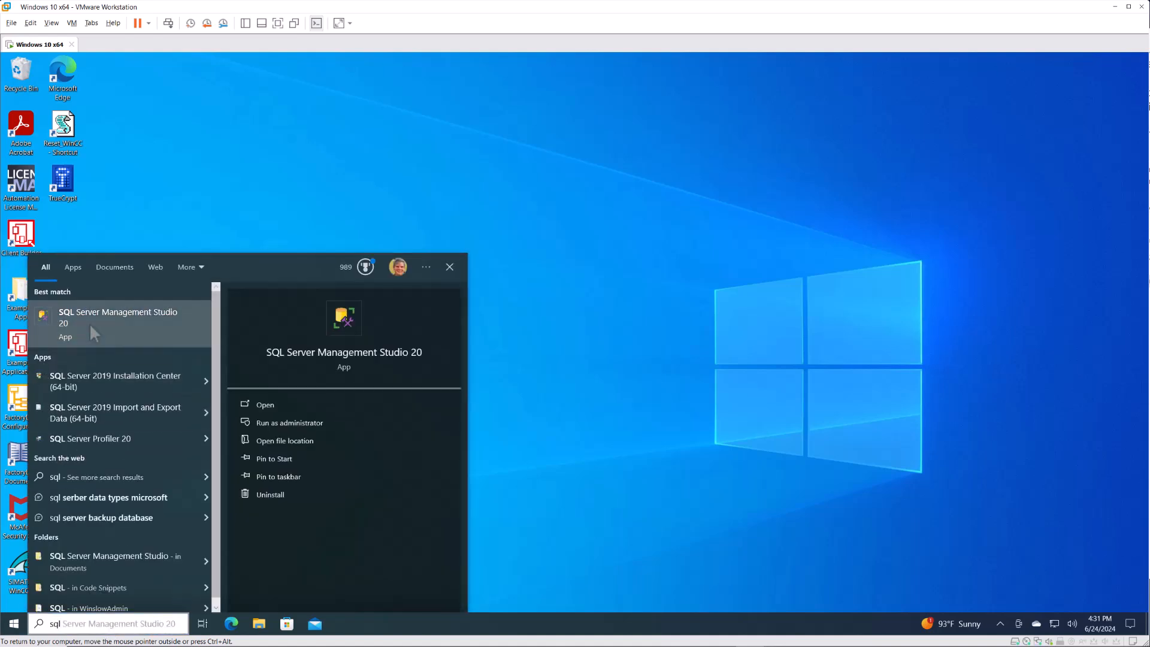
left_click(88, 322)
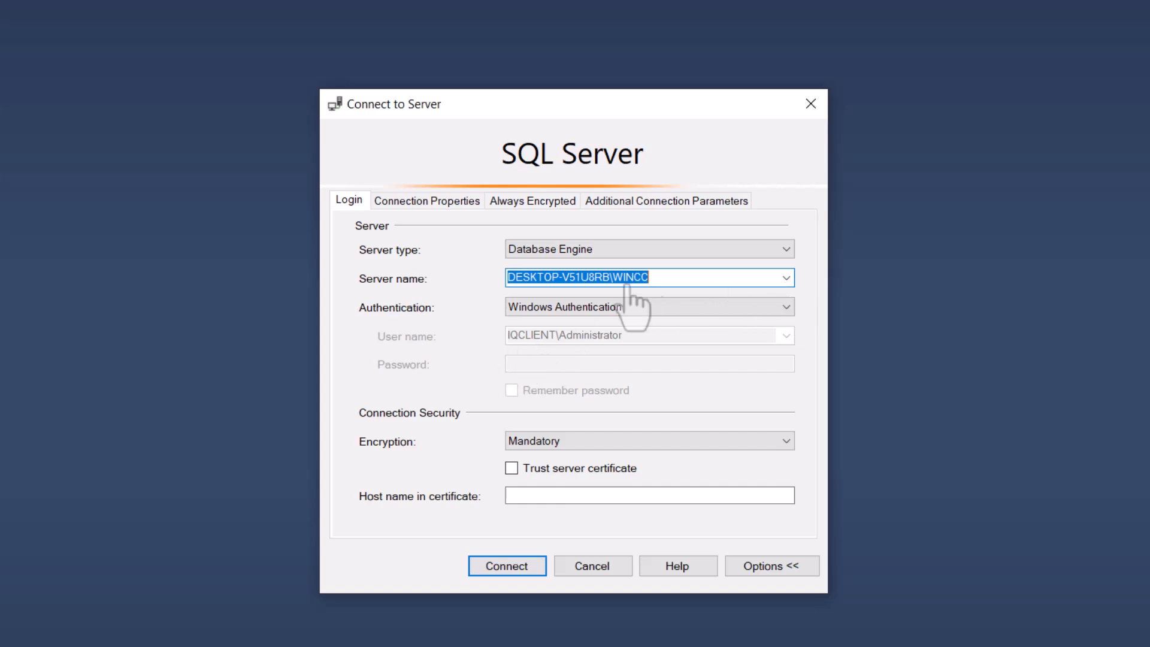
left_click(608, 277)
left_click_drag(608, 278, 509, 278)
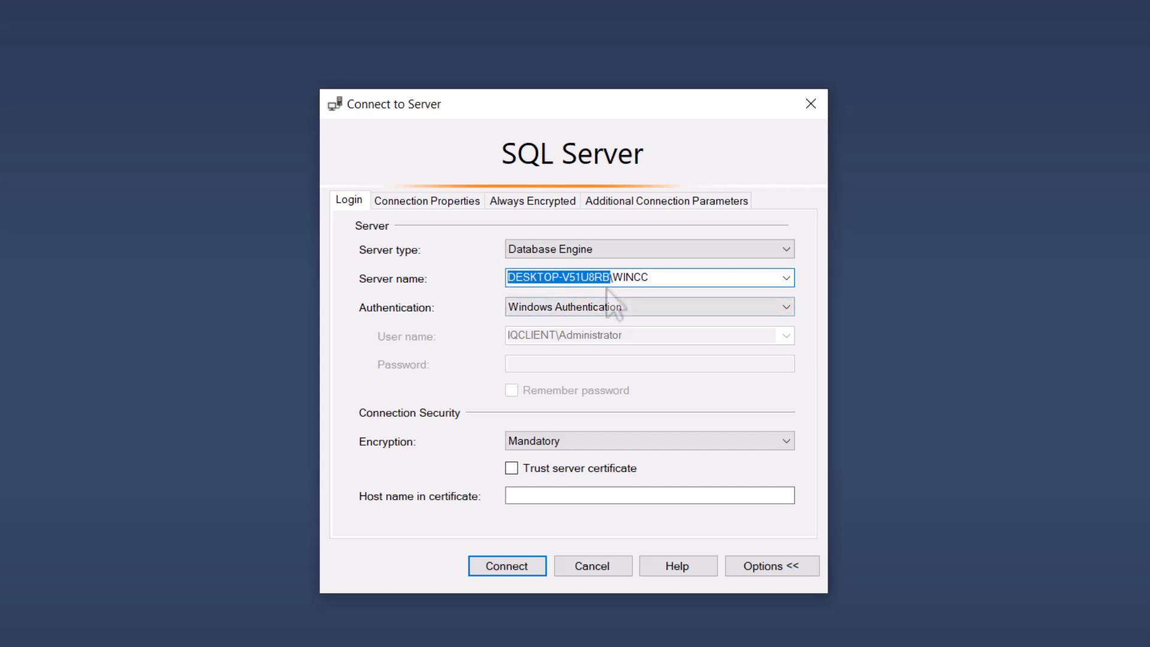
type("IQCLIENT")
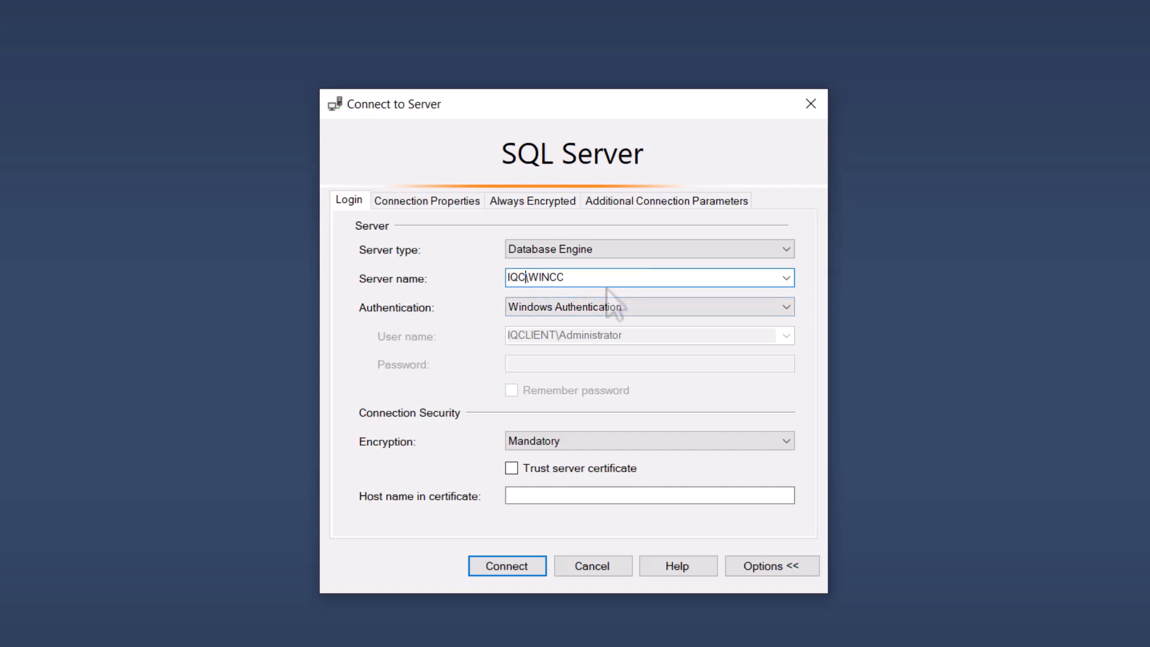
left_click(553, 443)
left_click(527, 457)
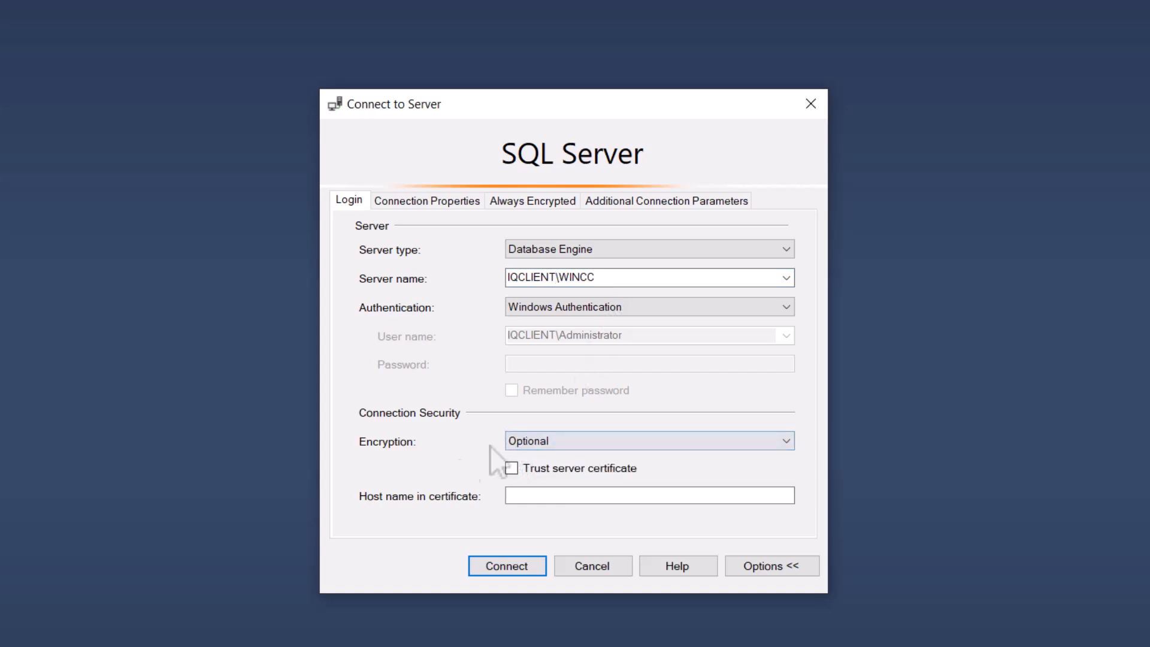
left_click(486, 568)
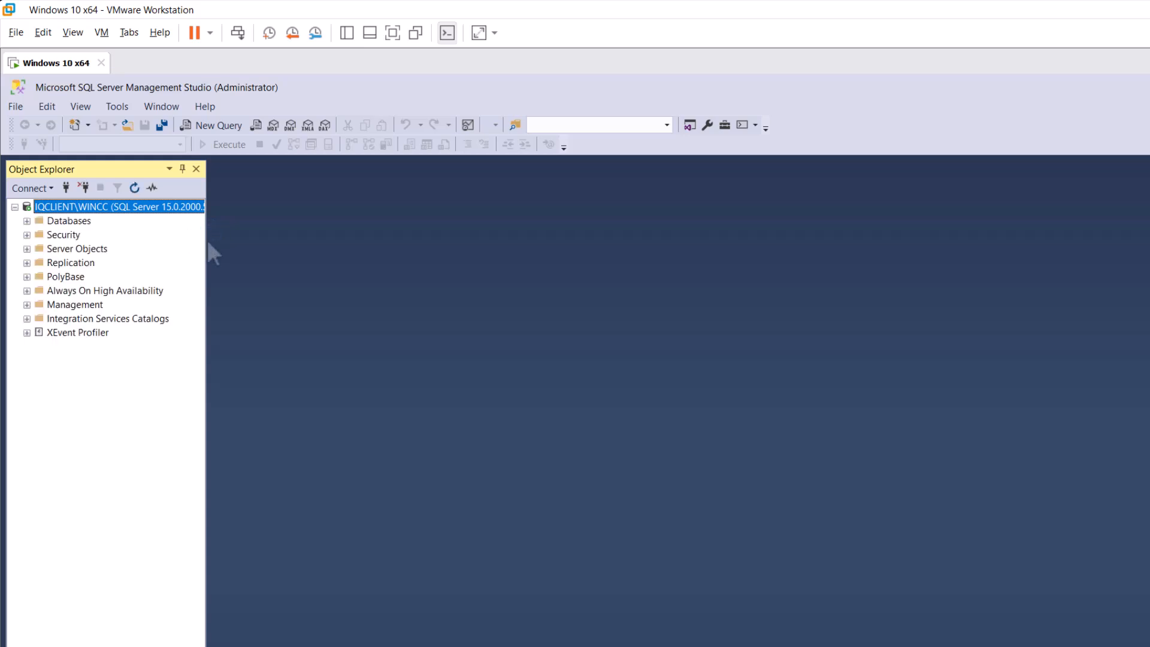
left_click_drag(207, 243, 293, 252)
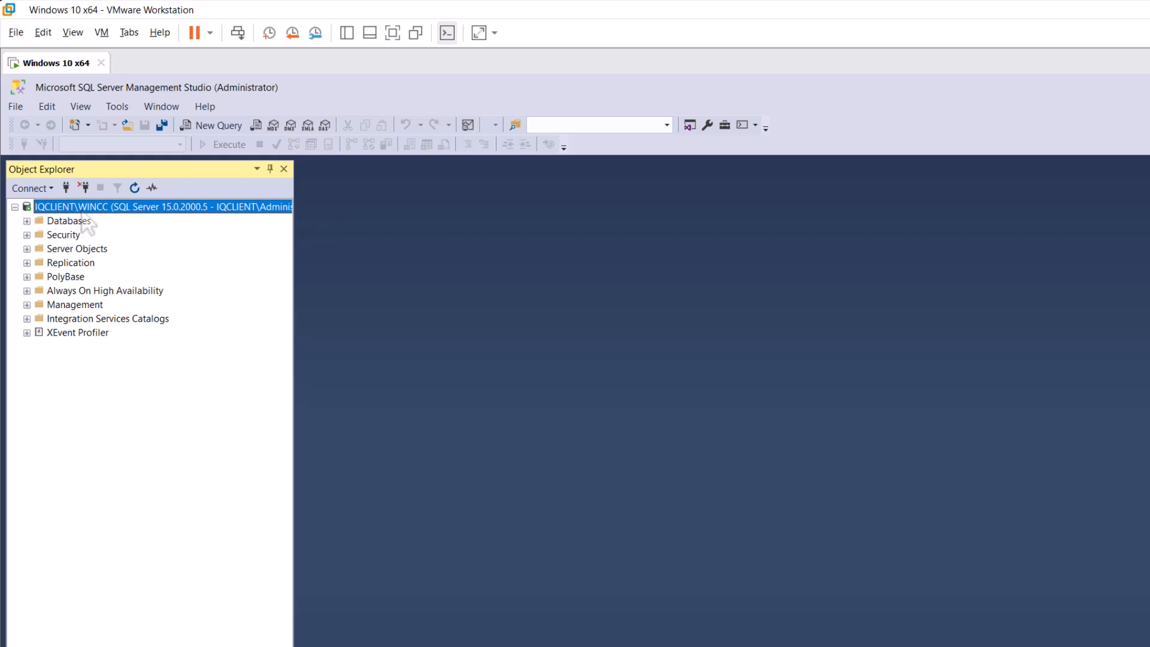
left_click(218, 126)
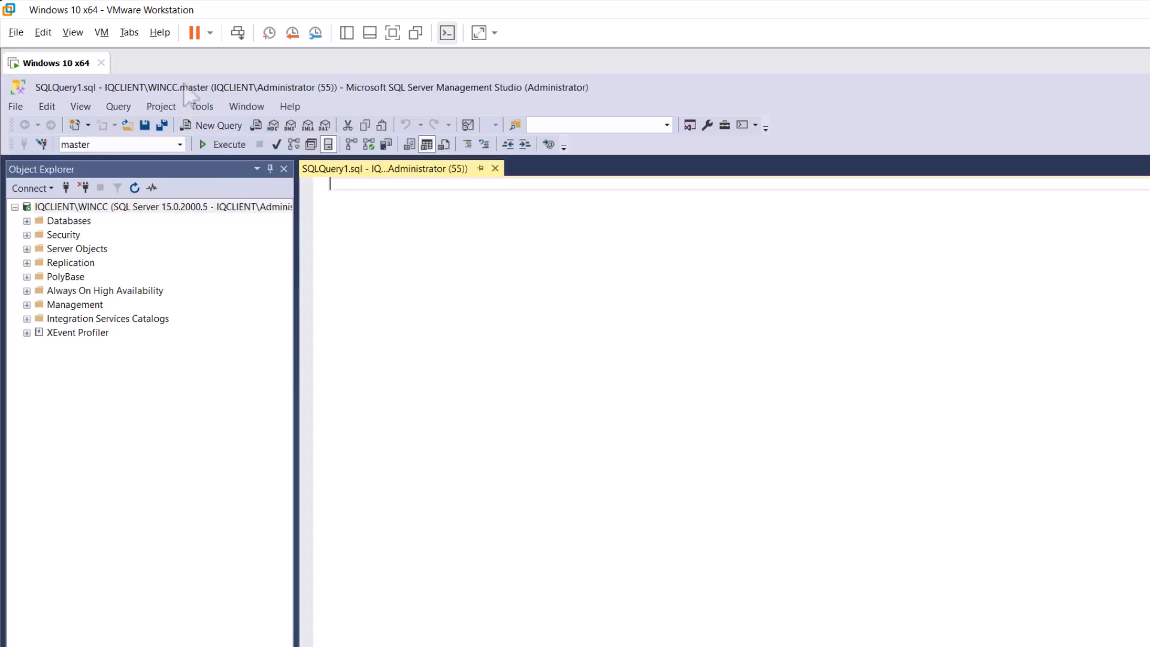
type("-- check if PC Name has been changed. -- ServerProperty will always have current server name. -- If these values are different then you will need to drop the old servername and add the new one SELECT @@servername as 'local server name (static)' , serverproperty('servername') as 'servername (updated)'")
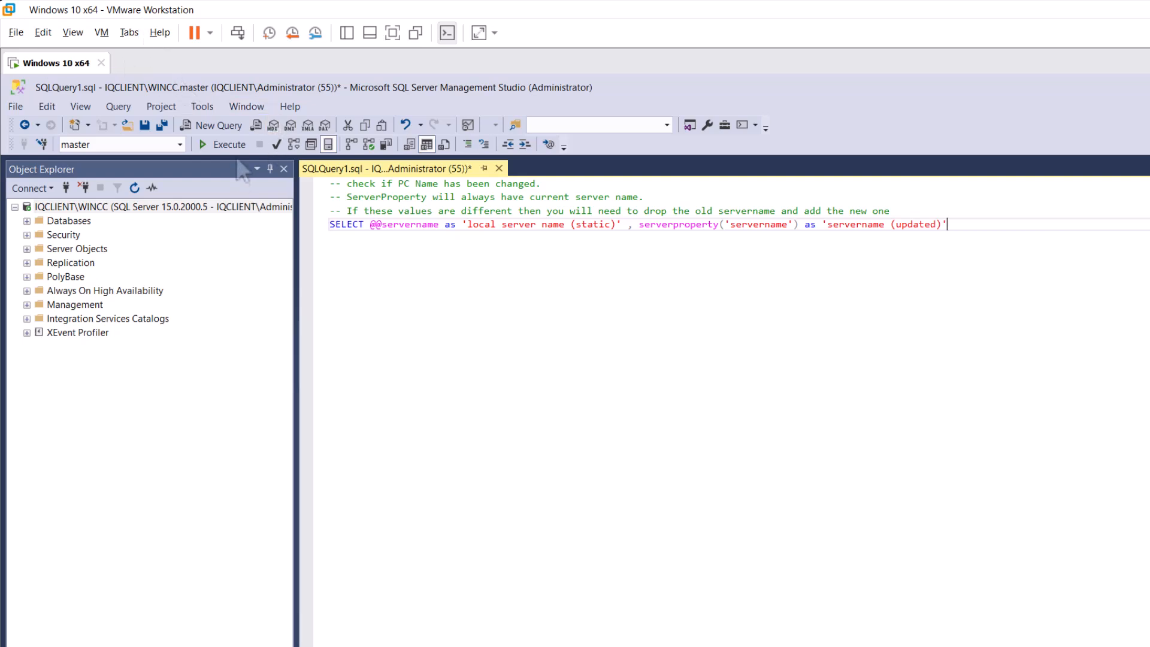
left_click(223, 144)
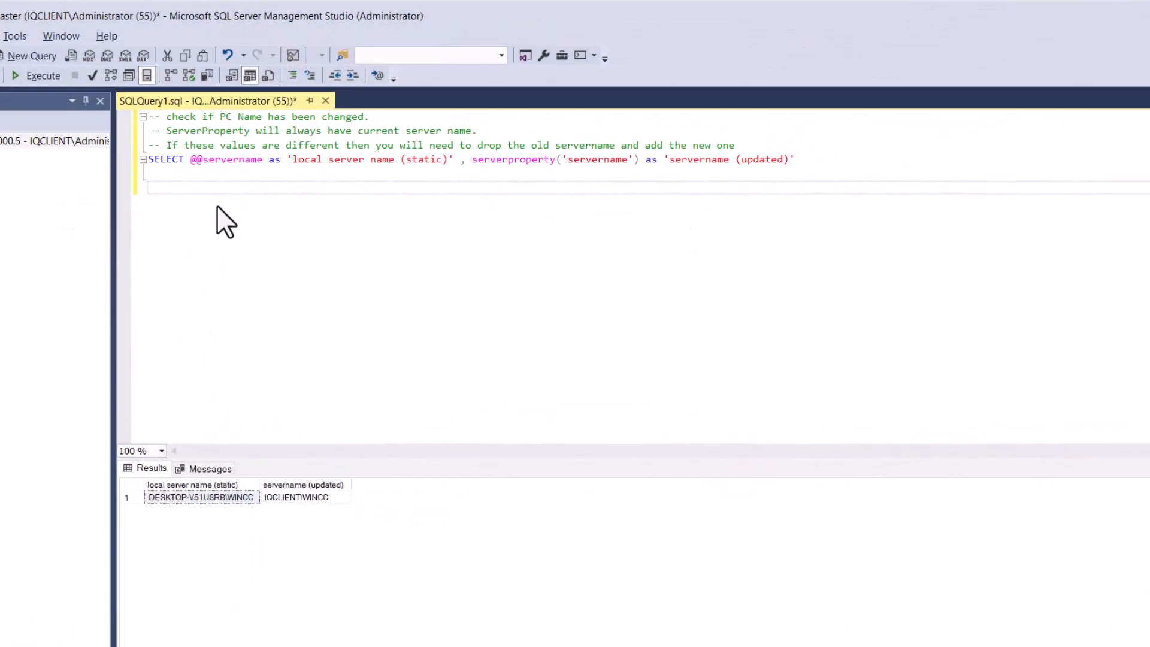
type("exec sp_dropserver @server= 'DESKTOP-V51U8RB\\WINCC'; GO exec sp_addserver @server= 'IQCLIENT\\WINCC', @local='local'; GO")
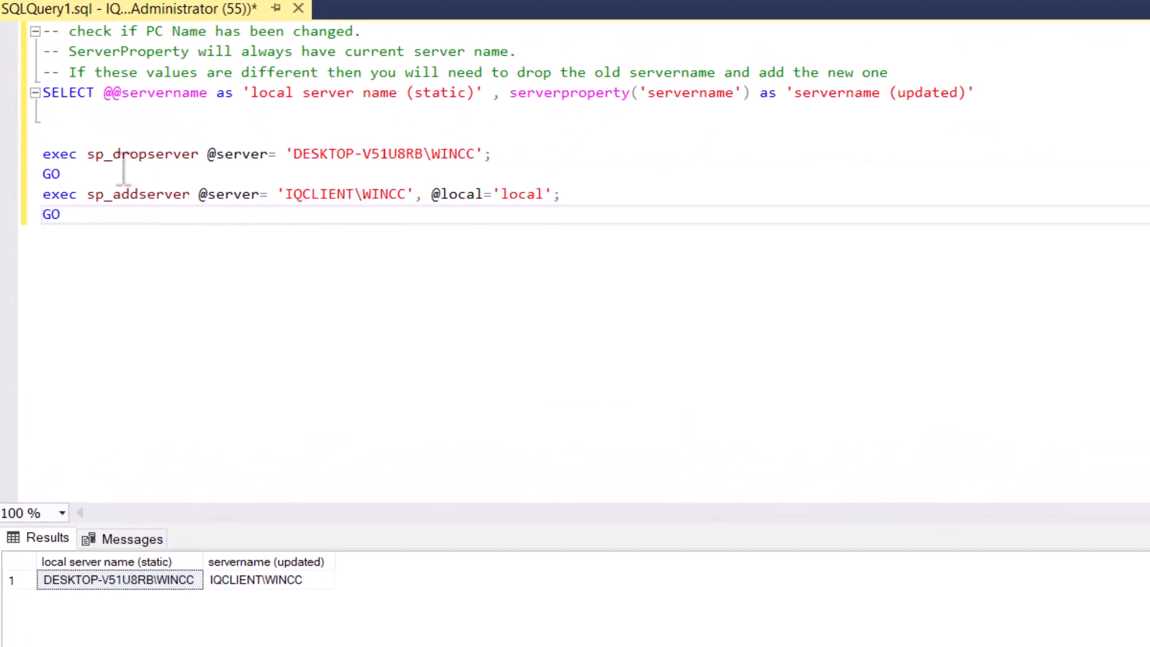
mouse_move(137, 164)
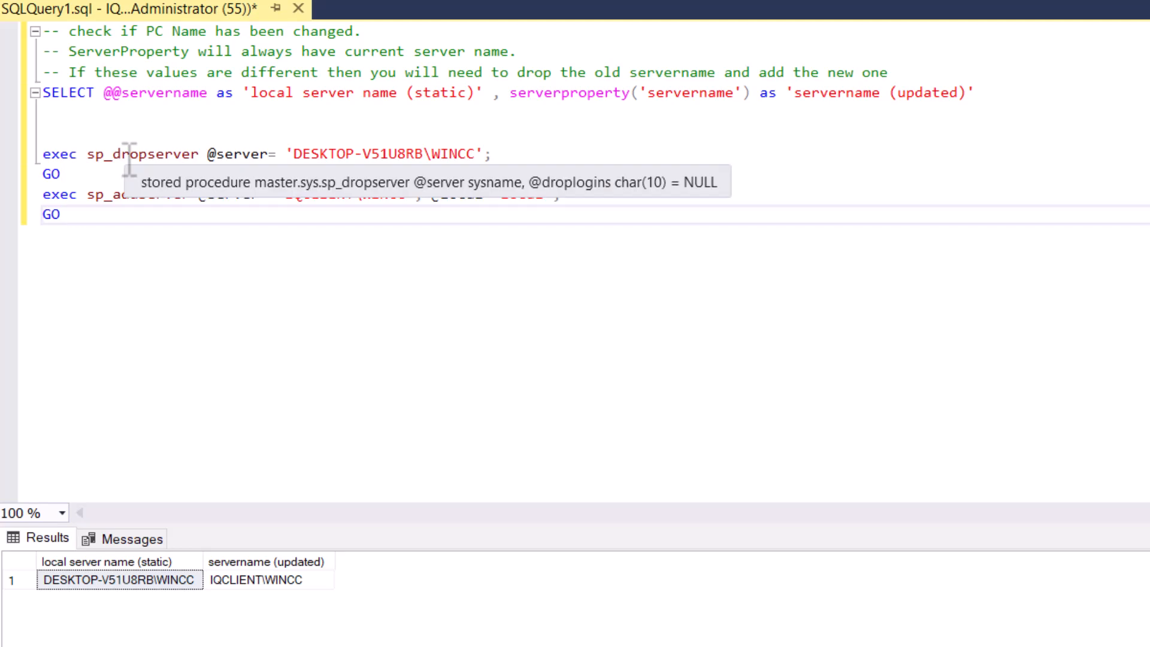
double_click(125, 156)
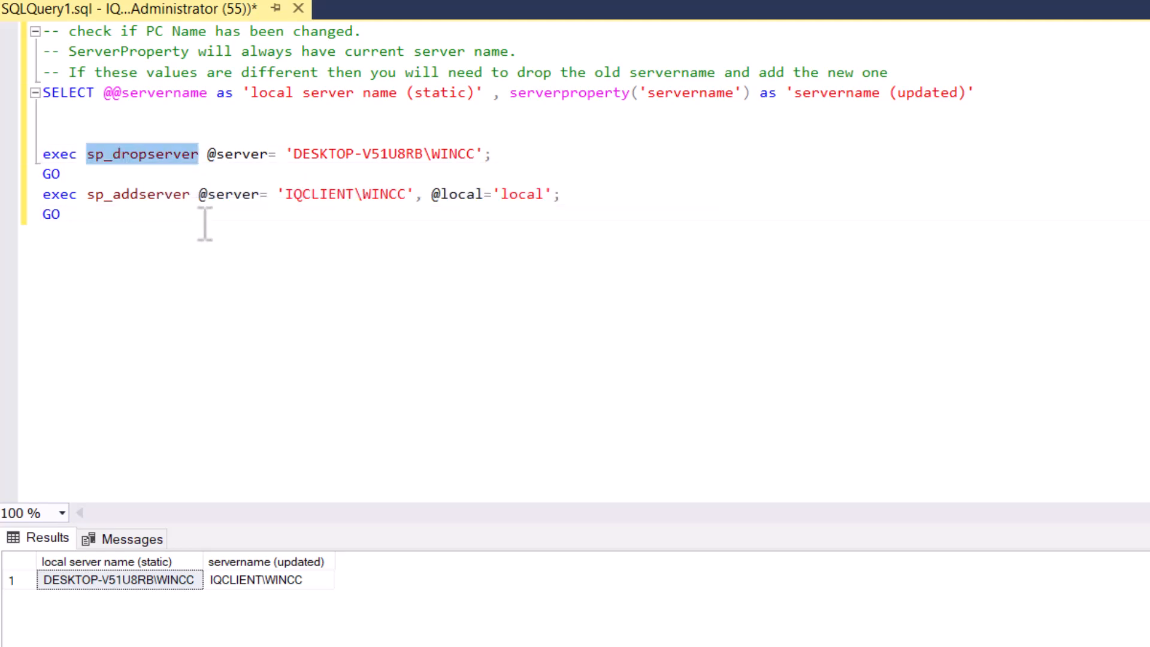
left_click(235, 173)
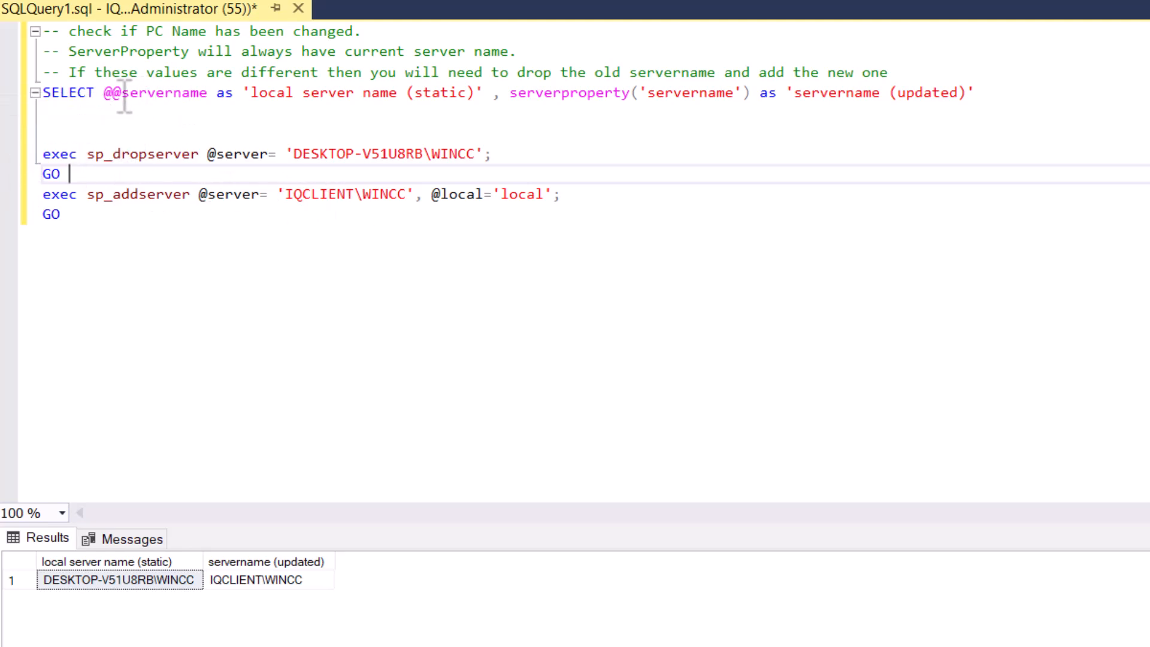
left_click_drag(95, 220, 44, 155)
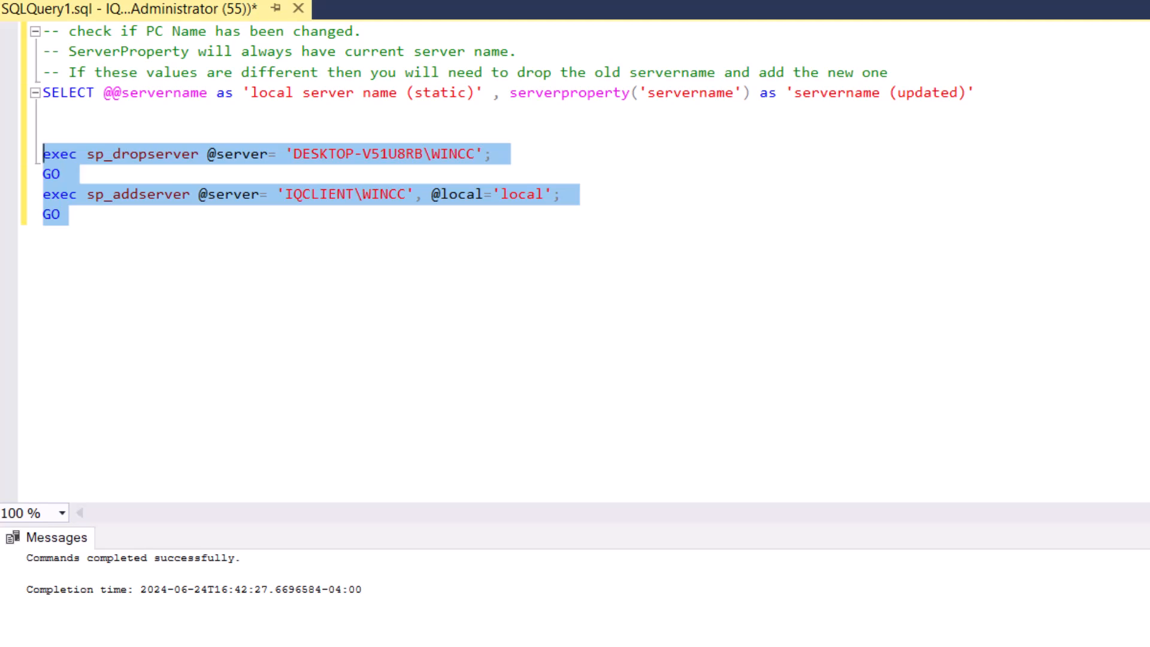
Step: Rerun only the SELECT statement comparing the server names, and close SQL Server Management Studio
left_click(108, 127)
left_click_drag(987, 95, 4, 93)
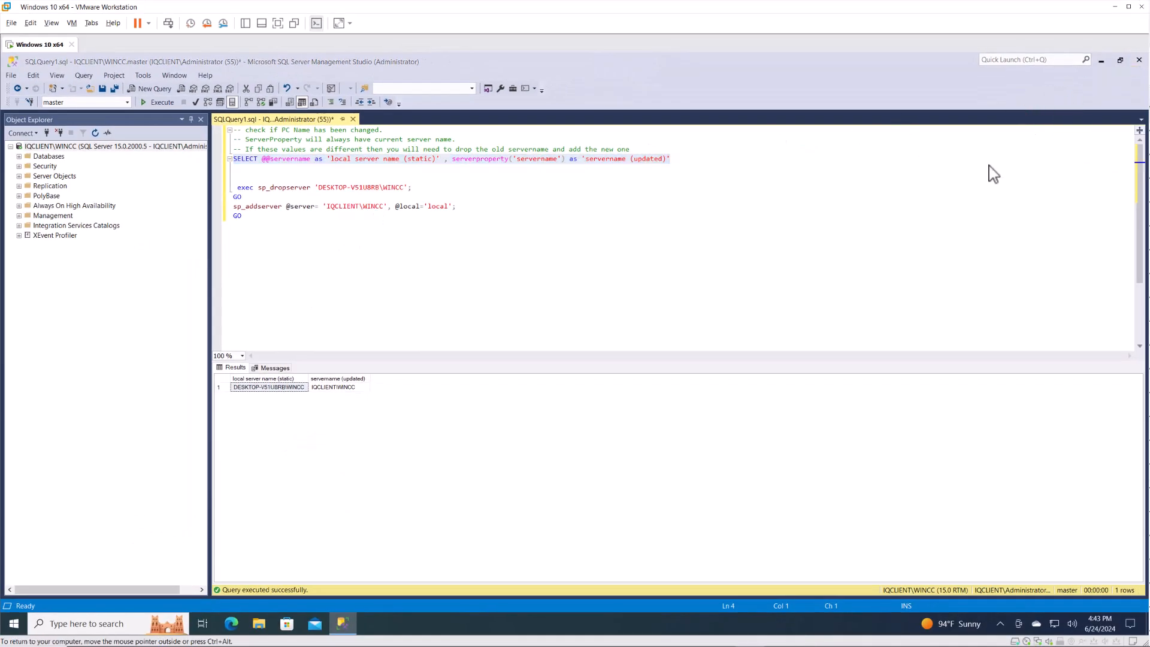
left_click(580, 413)
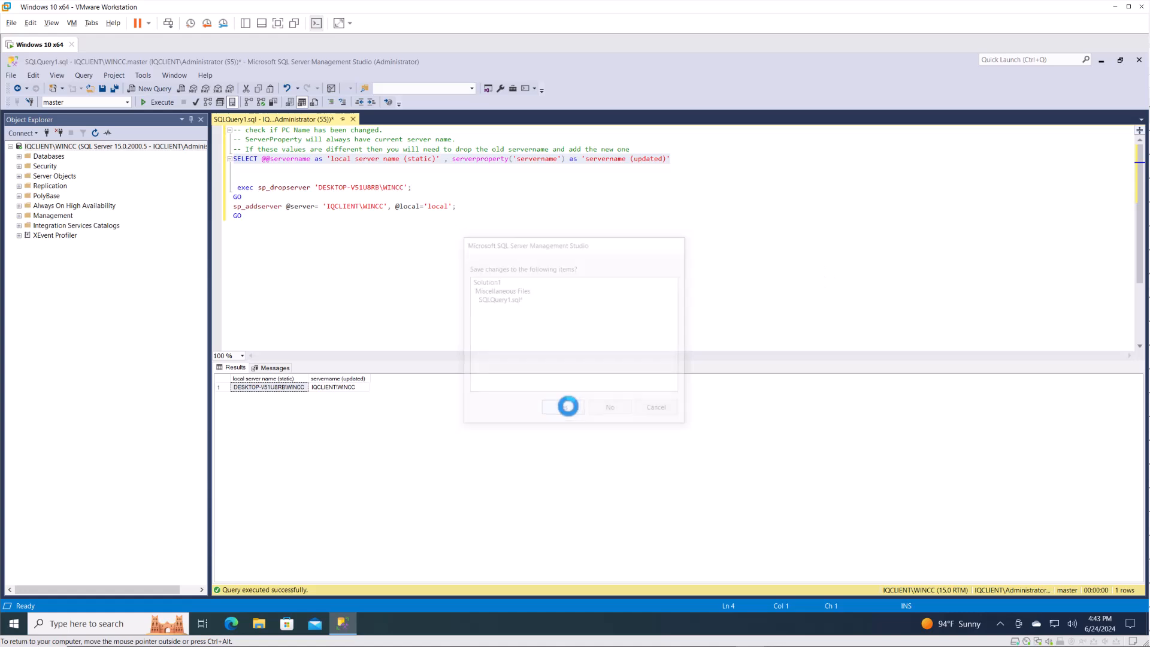
Step: Save the SQL query as "chance server" in the SQL Server Management Studio folder and restart Windows
left_click(152, 285)
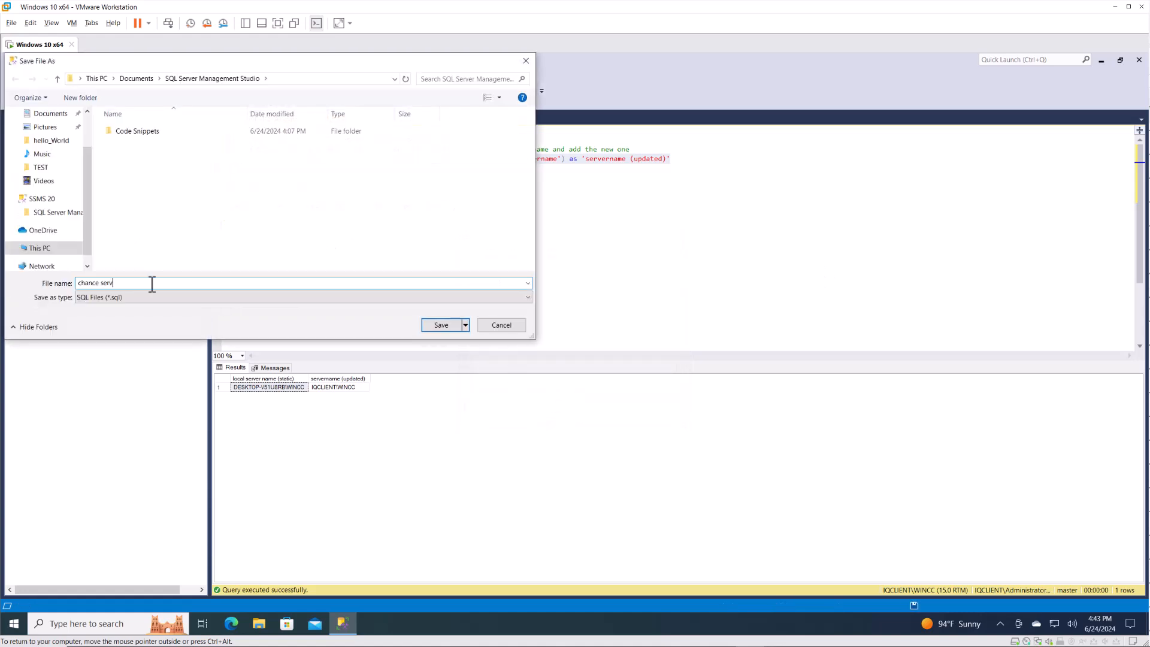
left_click(439, 327)
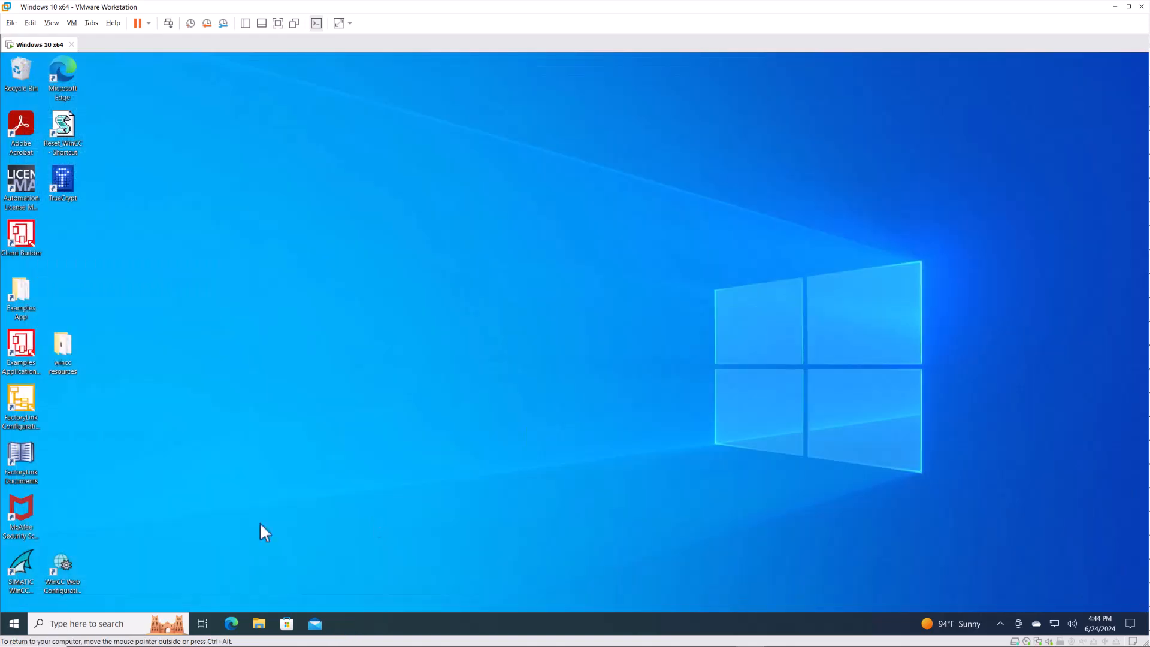
left_click(15, 626)
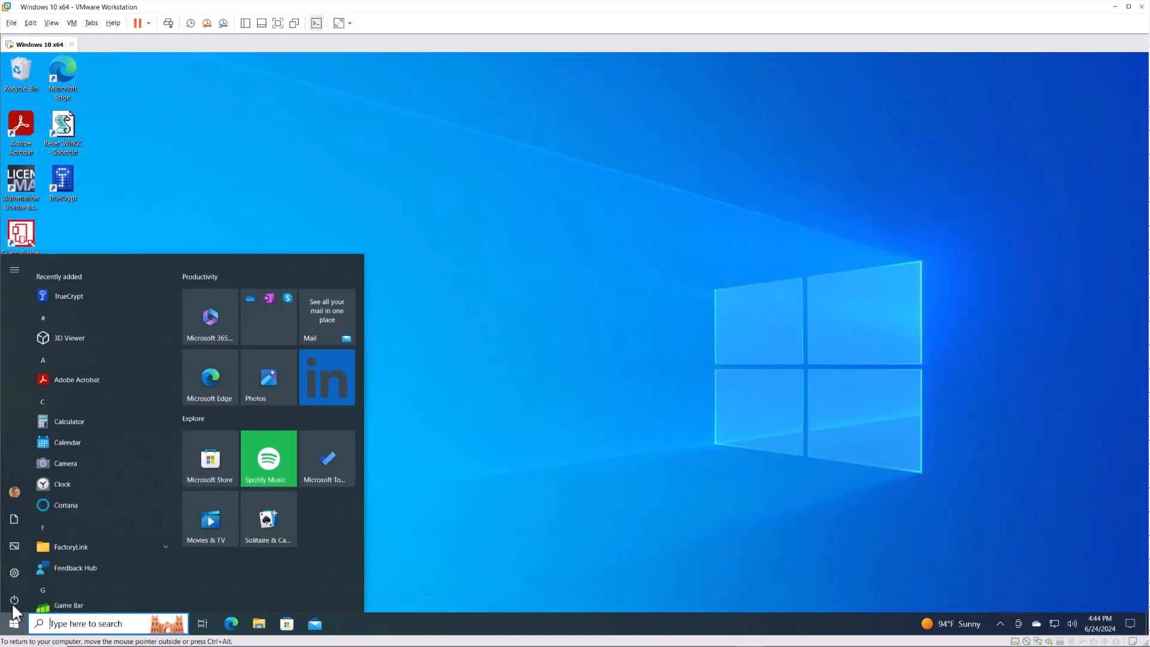
left_click(16, 598)
left_click(36, 569)
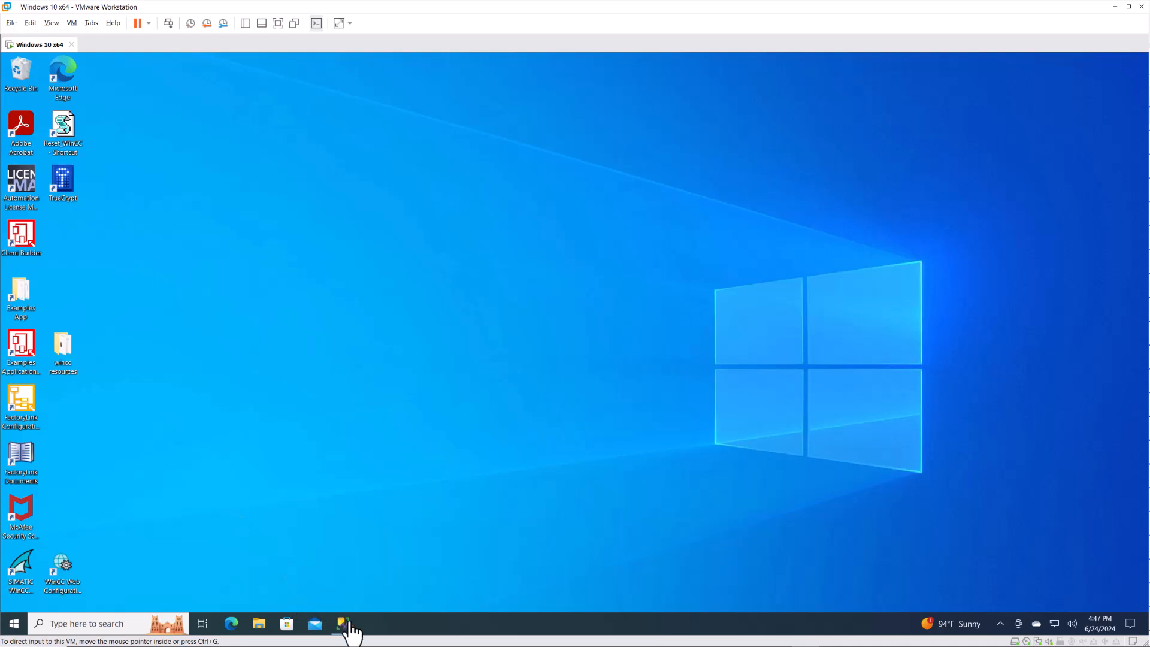
Step: Open the saved "chance server" query in SQL Server Management Studio and execute its SELECT statement comparing the server names
left_click(347, 625)
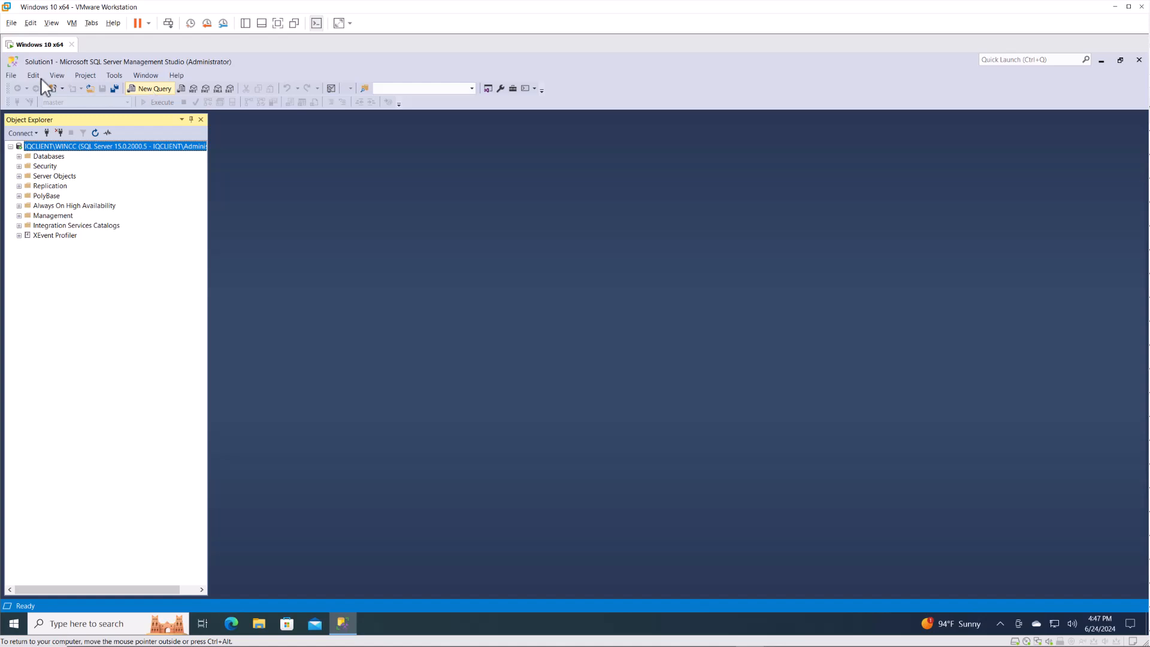
left_click(11, 76)
mouse_move(150, 127)
left_click(202, 180)
double_click(176, 144)
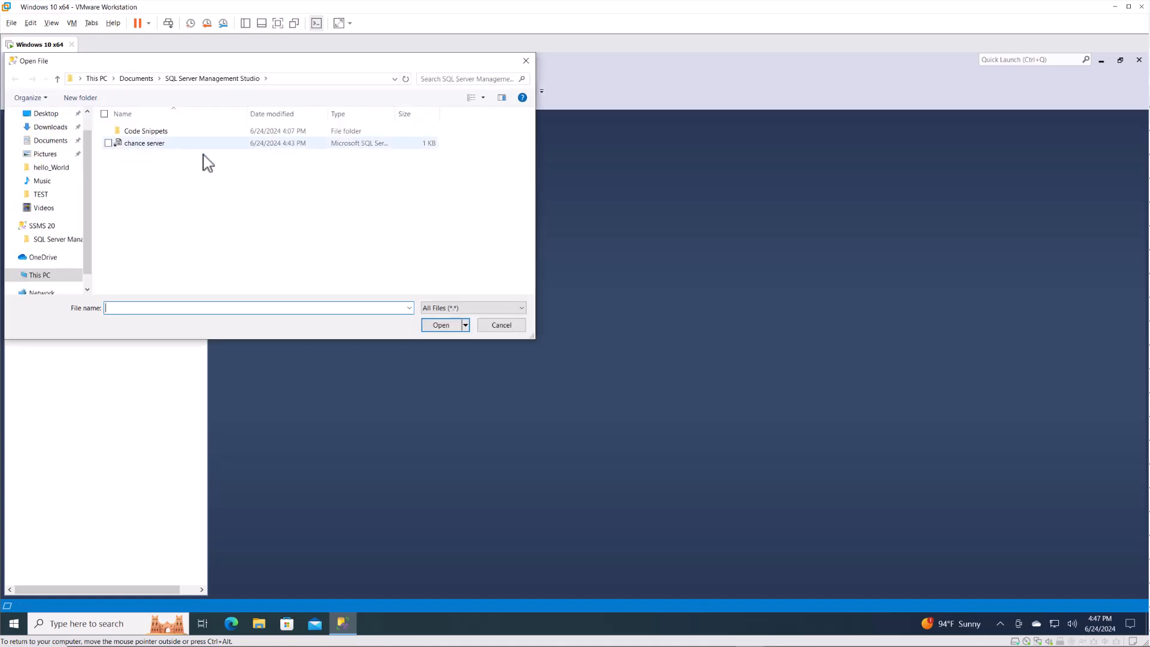
left_click(227, 159)
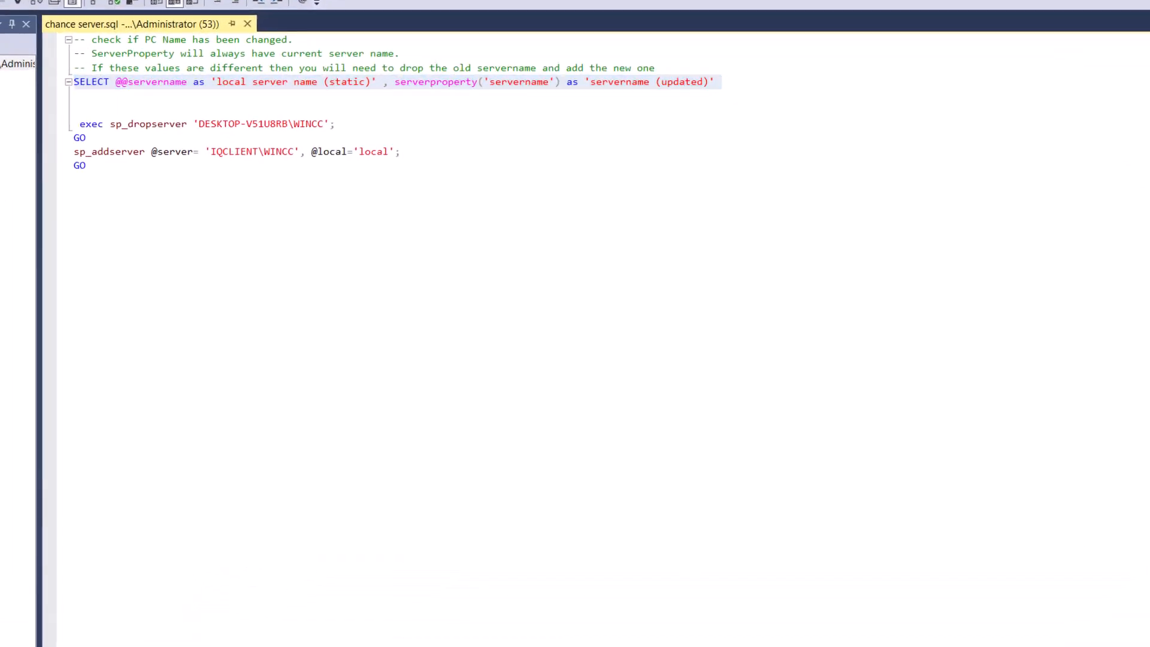
key("F5")
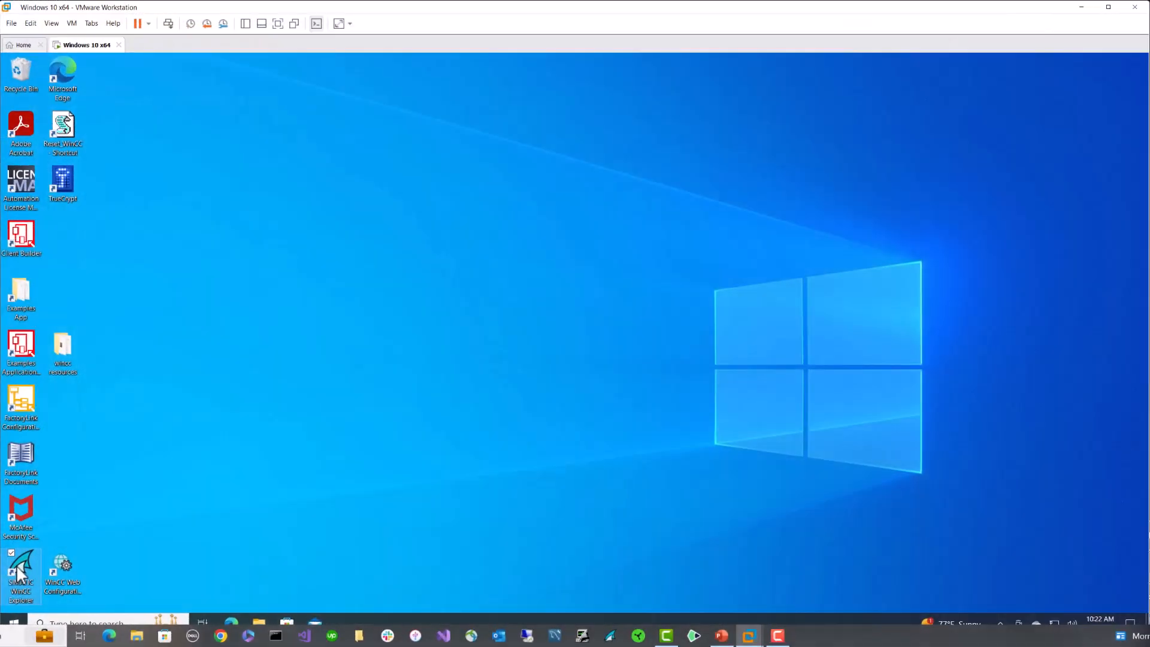
Step: Launch SIMATIC WinCC Explorer and open the hello_World project with the local computer as the server
double_click(17, 567)
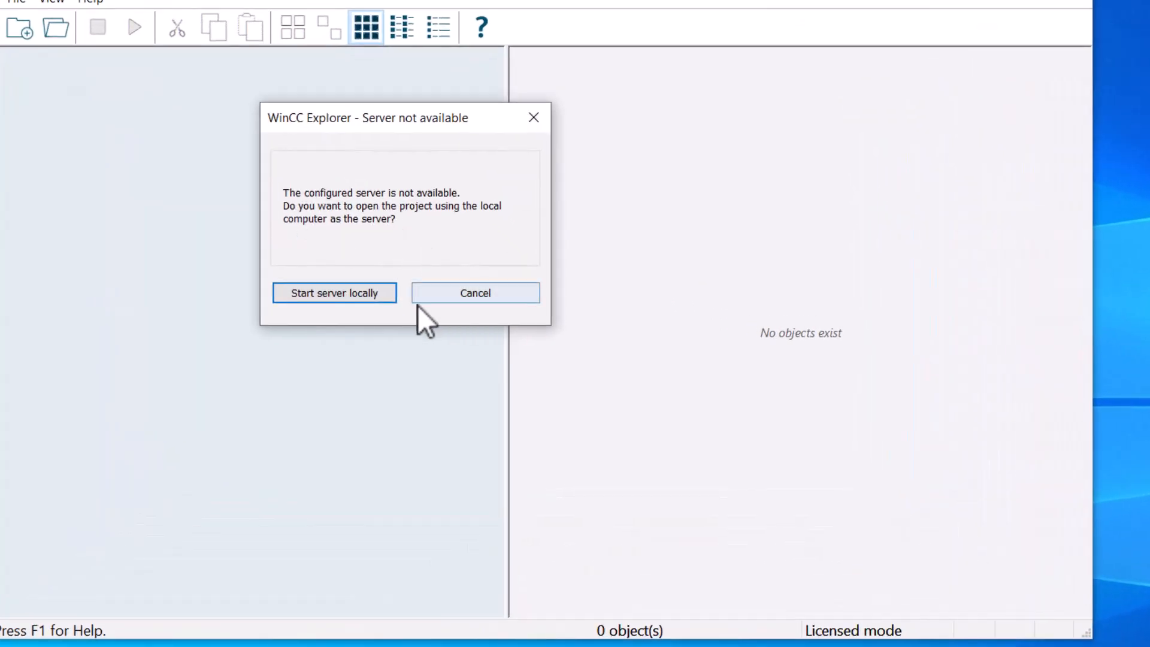
left_click(354, 292)
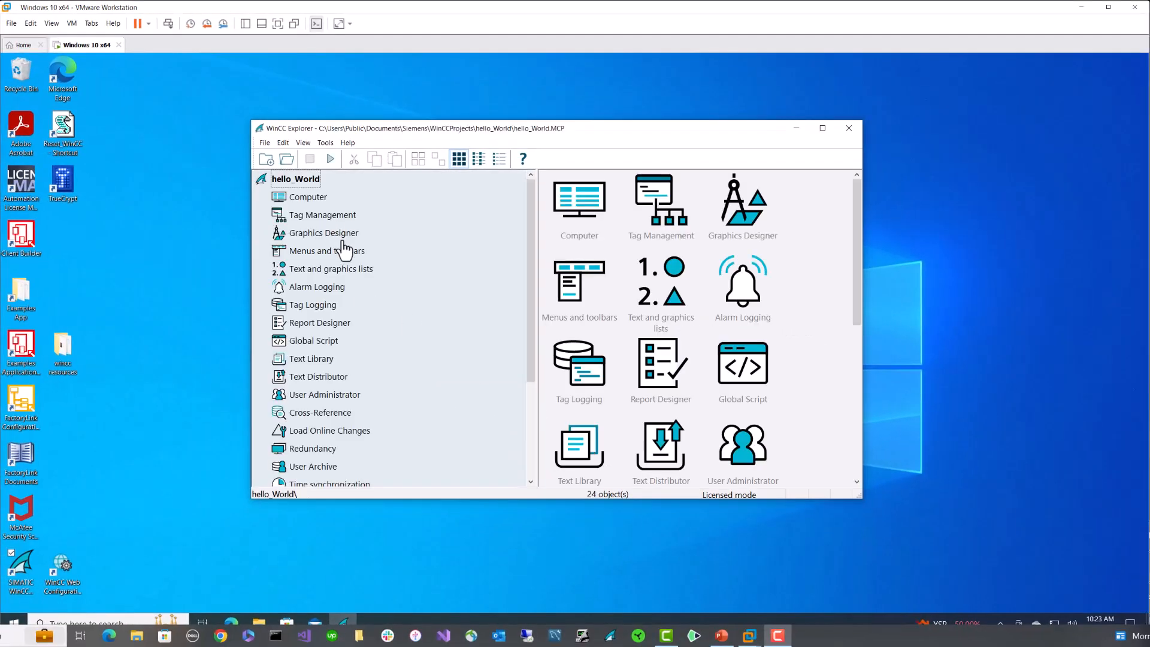
Step: Set the hello_World project computer's name to the local computer name IQCLIENT in its properties and acknowledge the change
left_click(308, 196)
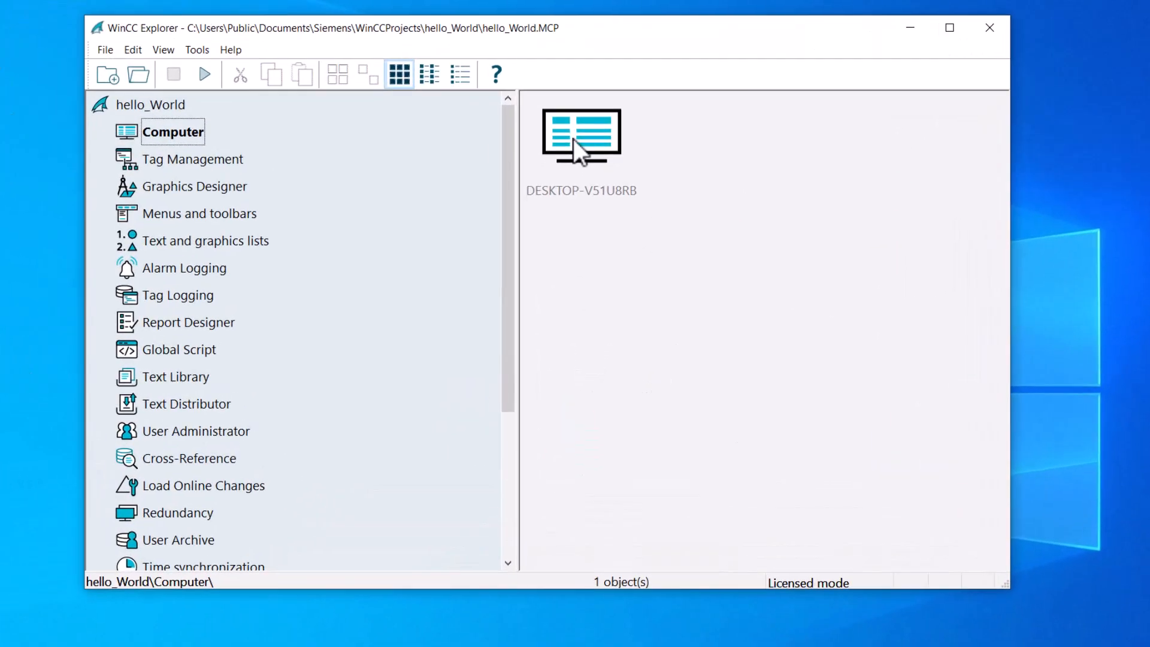
right_click(573, 195)
left_click(652, 217)
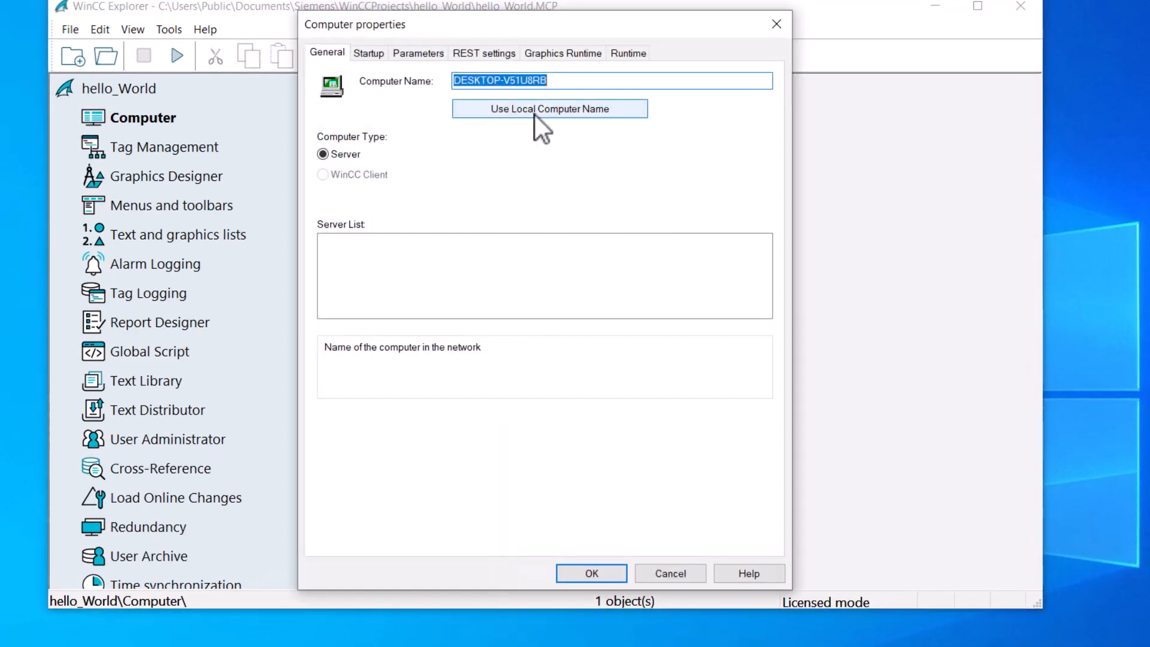
left_click(534, 115)
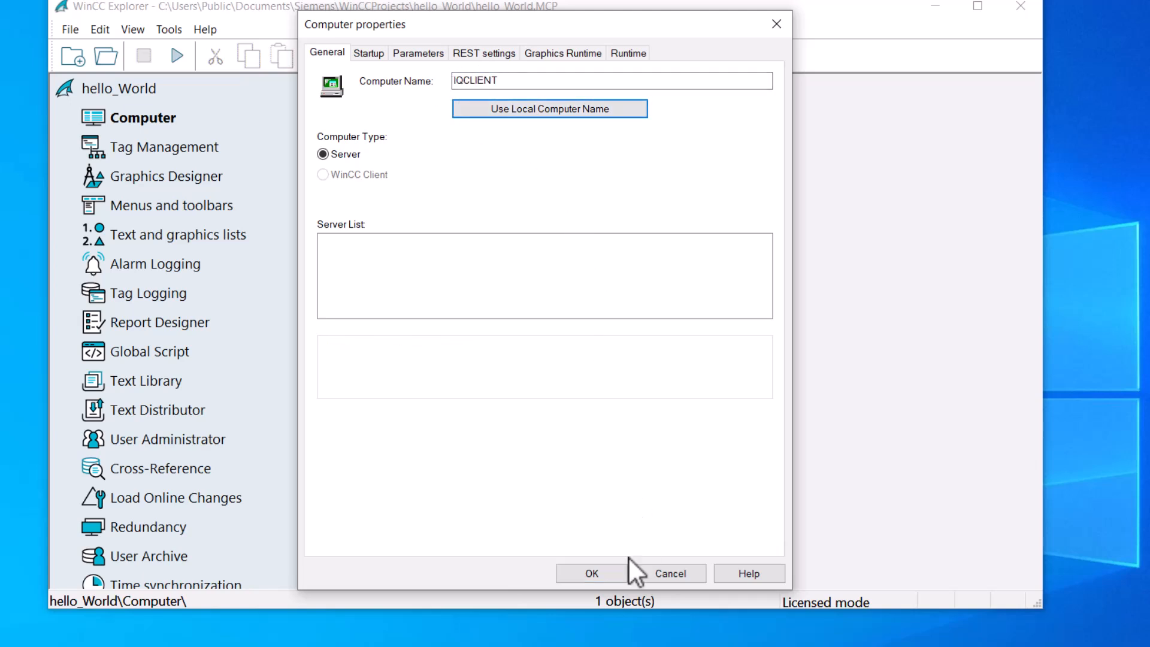
left_click(610, 571)
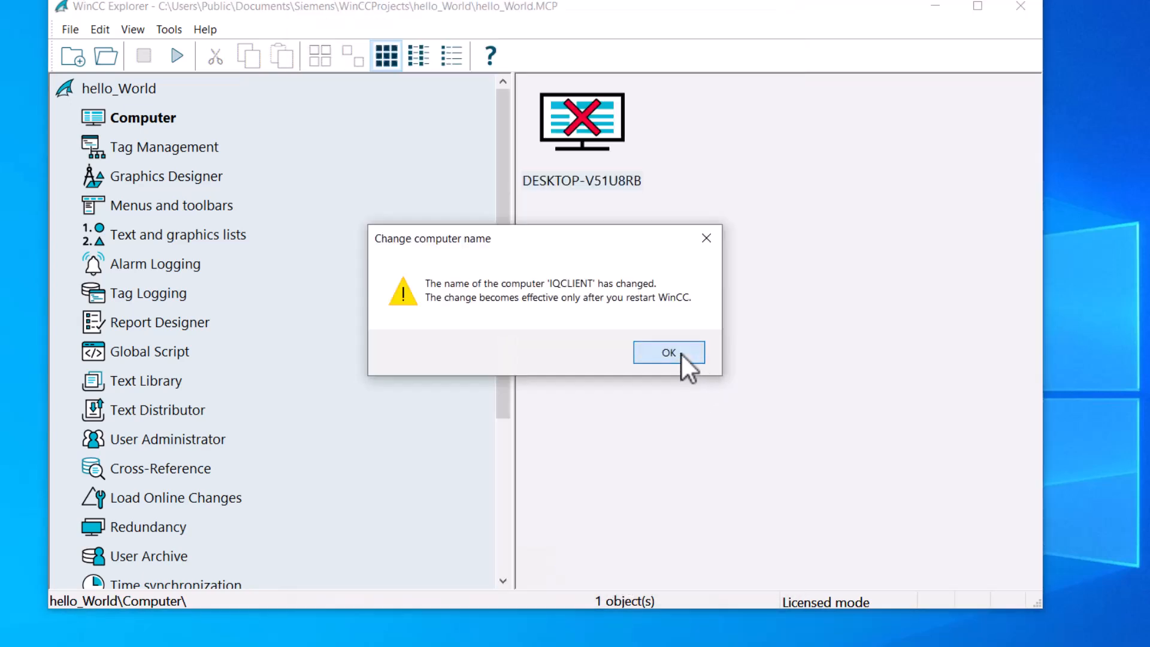
left_click(680, 352)
Step: Close the hello_World project and reopen it from the recent files, activating its runtime and repositioning the runtime window
left_click(70, 29)
left_click(77, 78)
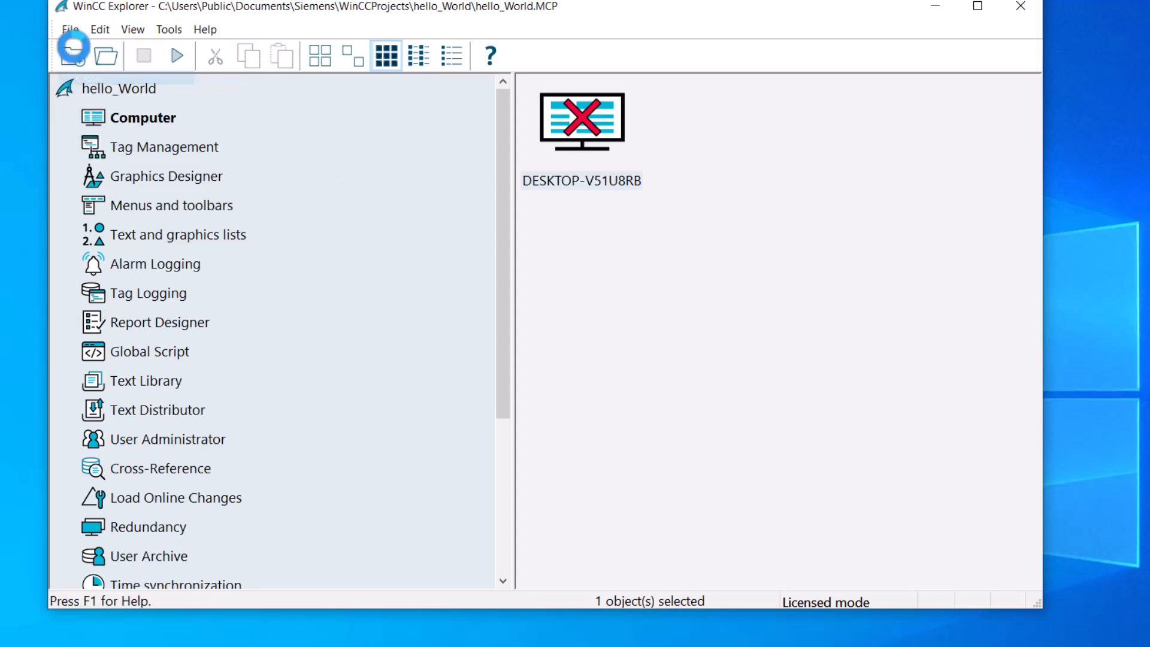
left_click(70, 29)
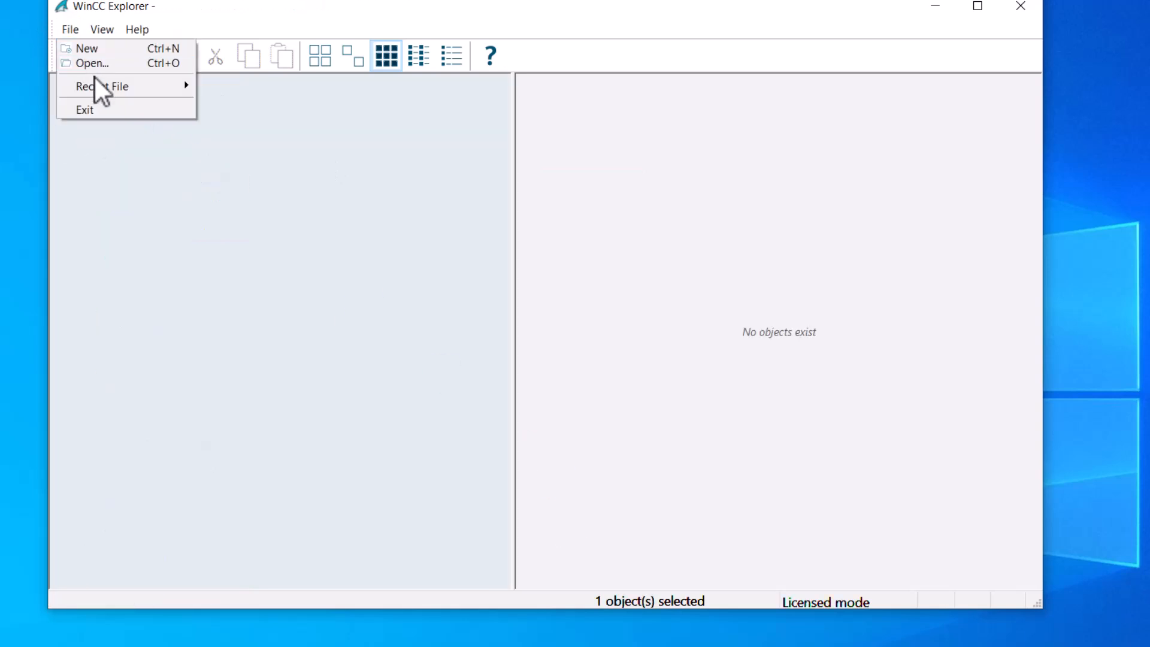
mouse_move(103, 88)
left_click(224, 88)
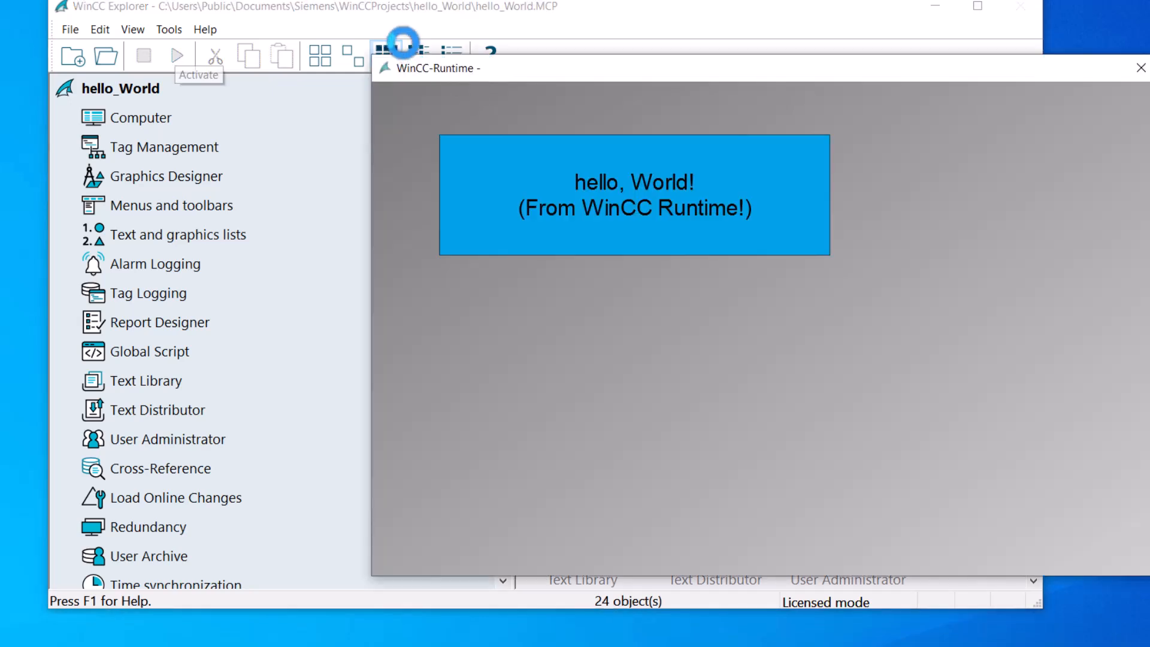
left_click_drag(462, 71, 426, 45)
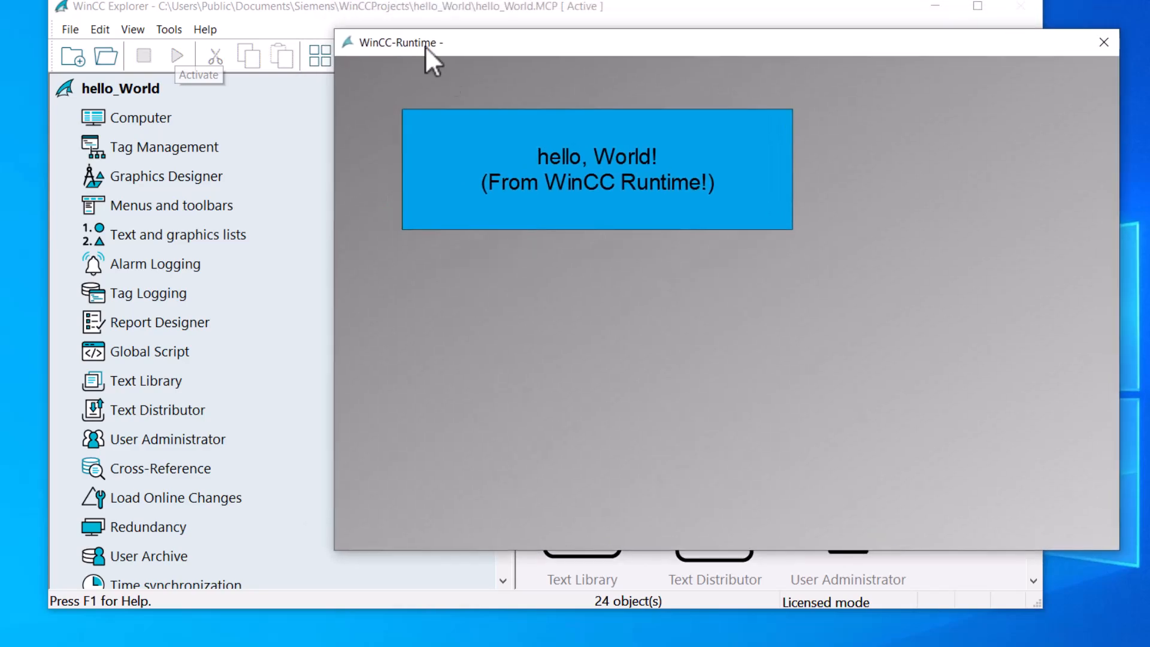